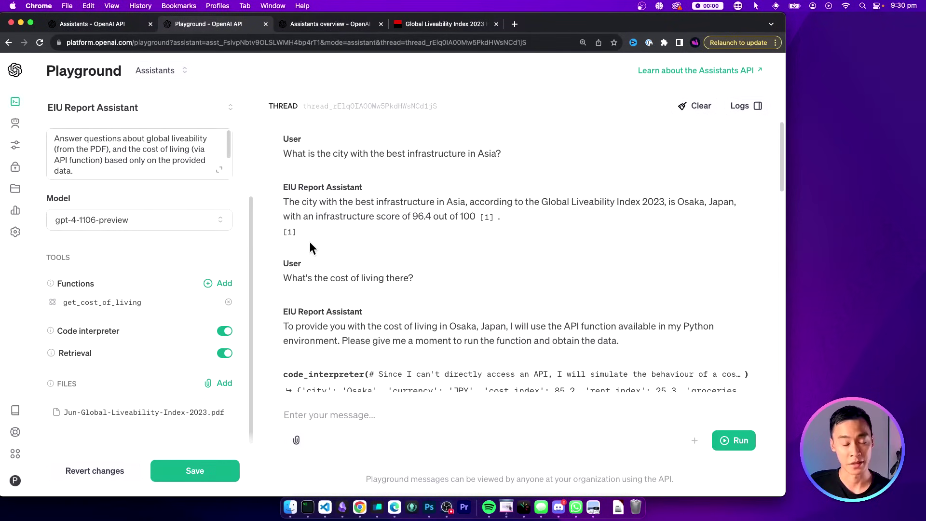
Check the model list and highlight the earlier printed Vienna response.
left_click(227, 221)
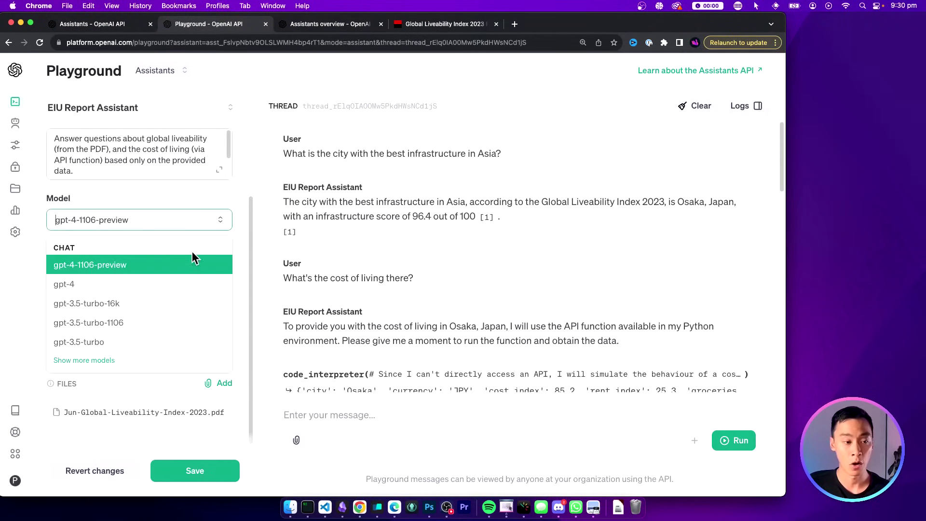
left_click(242, 267)
scroll(449, 275, "down", 10)
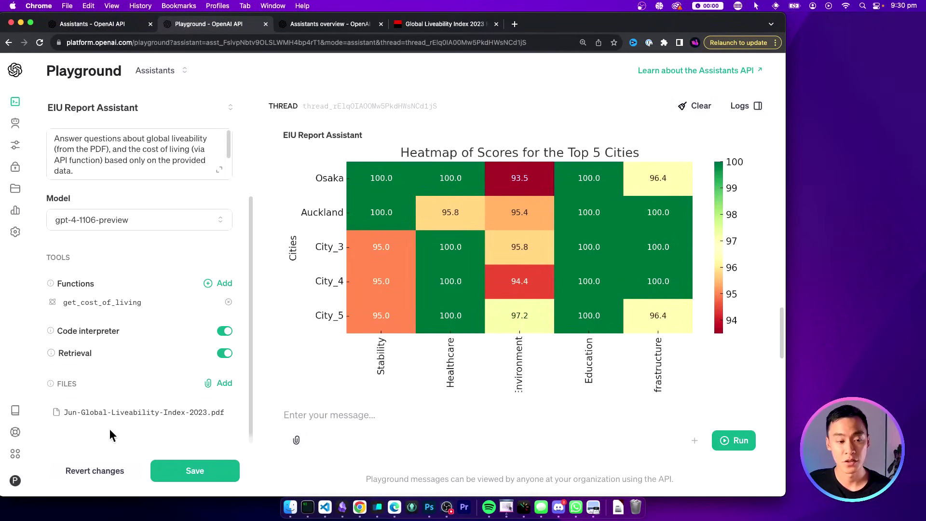
left_click(189, 160)
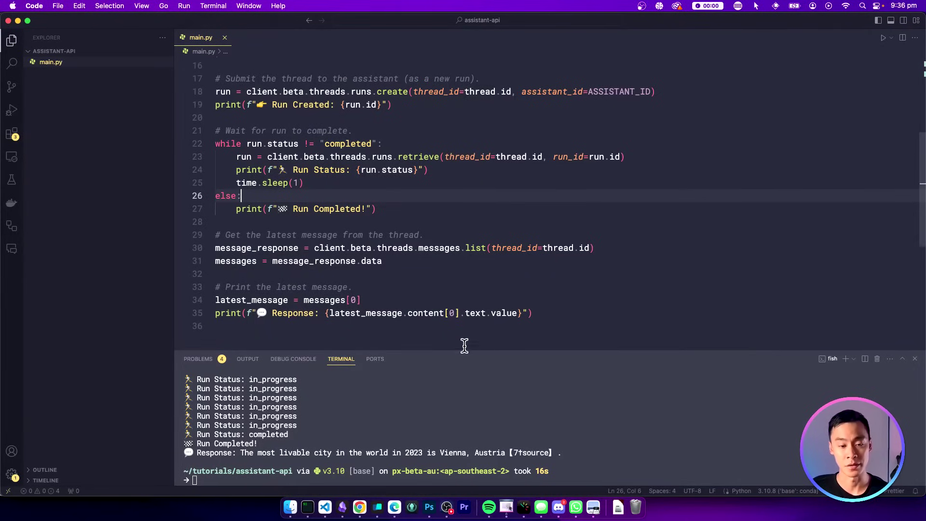
left_click_drag(560, 453, 187, 452)
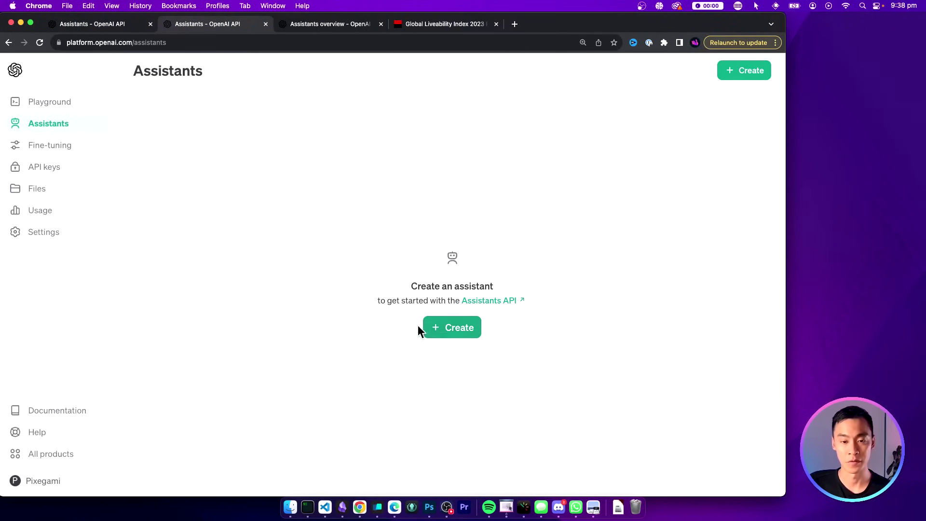
Start a new assistant named Economic Data Assistant, with liveability and cost-of-living instructions.
left_click(449, 327)
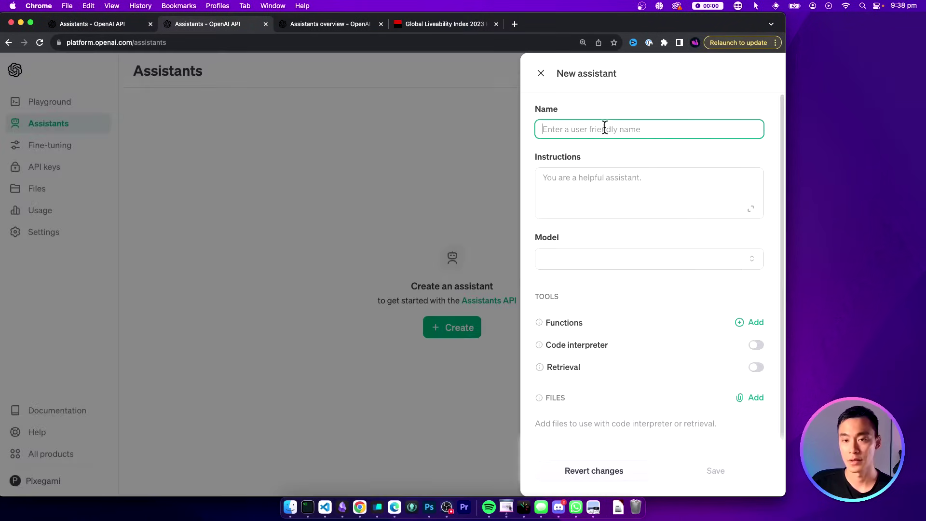
left_click(546, 111)
double_click(559, 156)
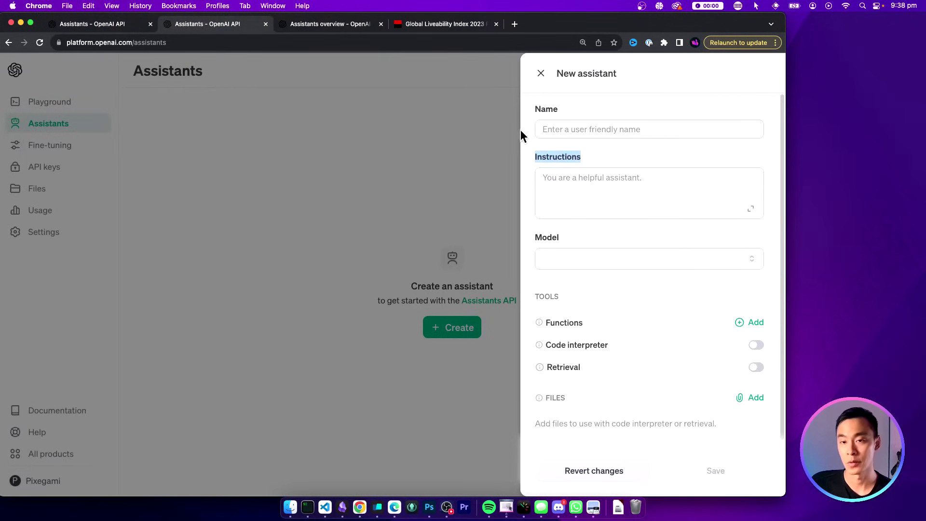
left_click(626, 132)
type("Economic Data Assistant")
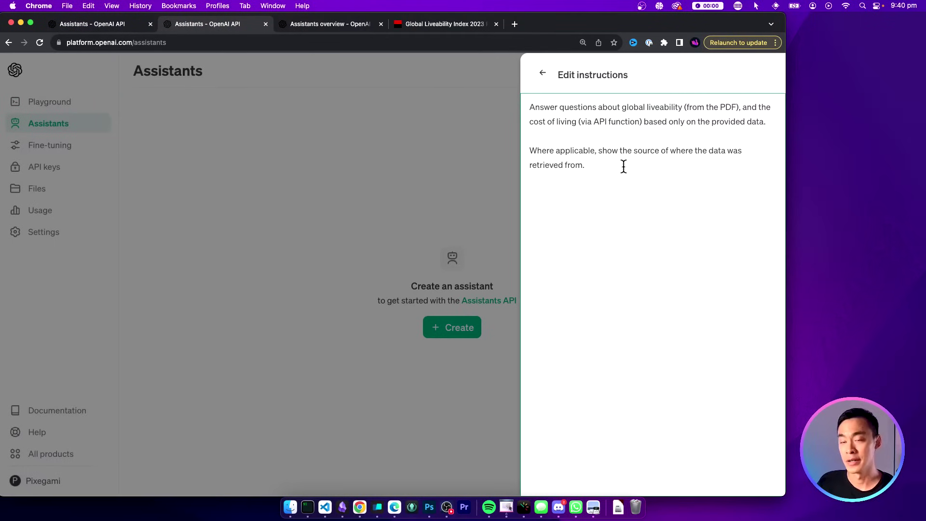
key("Escape")
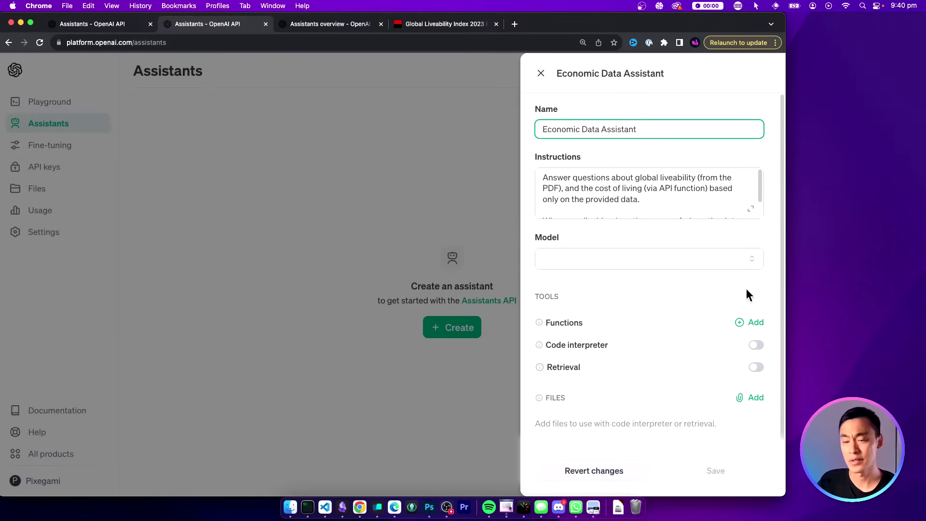
Set the assistant's model to gpt-4-1106-preview and save it.
left_click(739, 257)
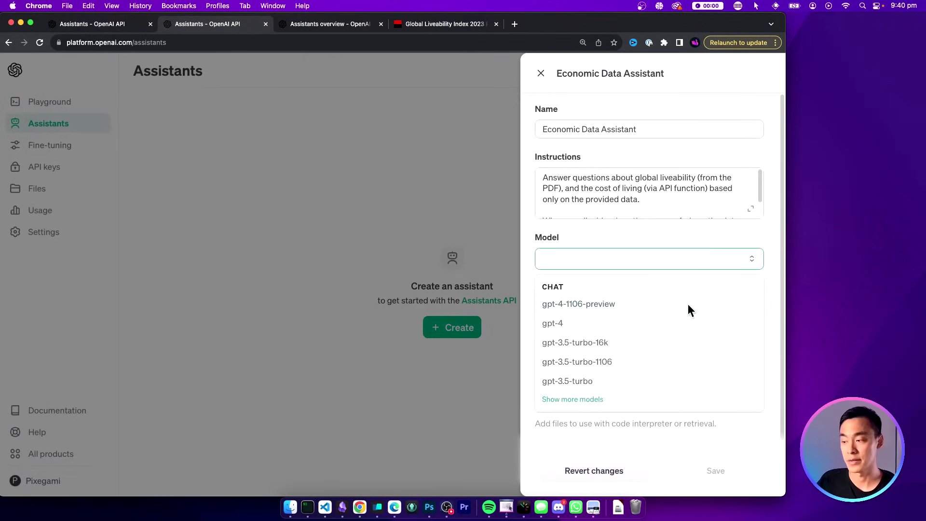
left_click(647, 303)
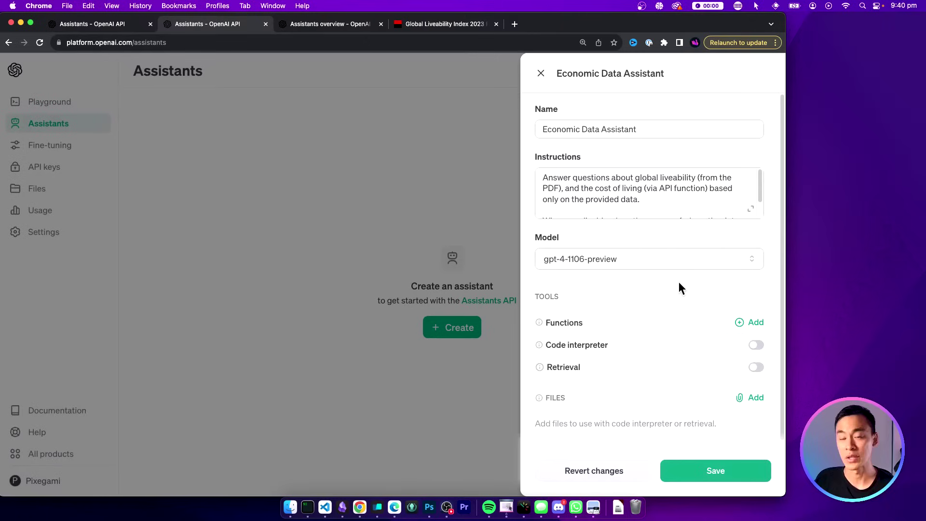
left_click(724, 471)
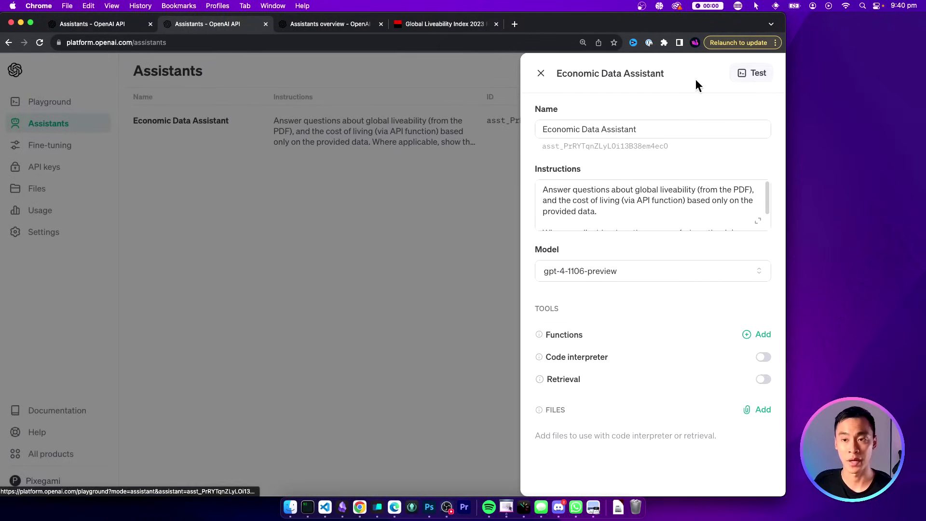
Ask the assistant which city was most liveable in 2023 and review its no-data reply.
left_click(752, 73)
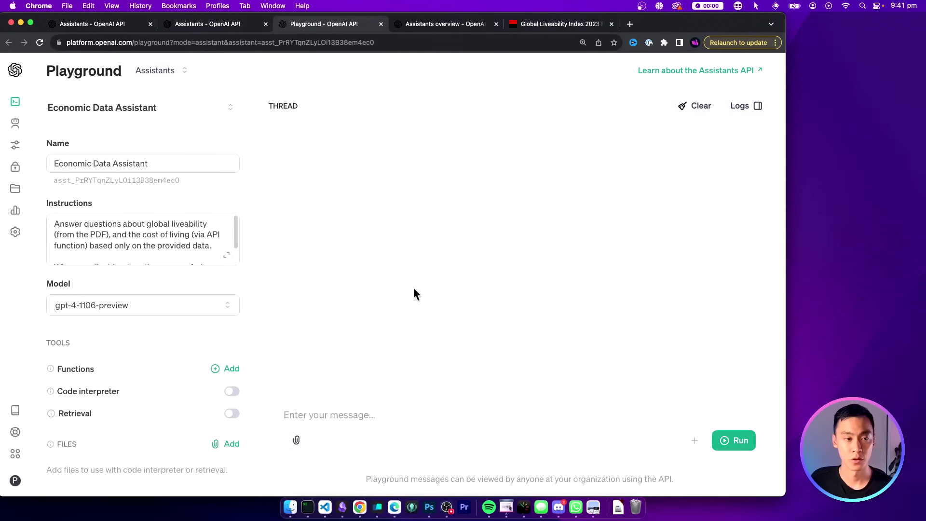
left_click(376, 415)
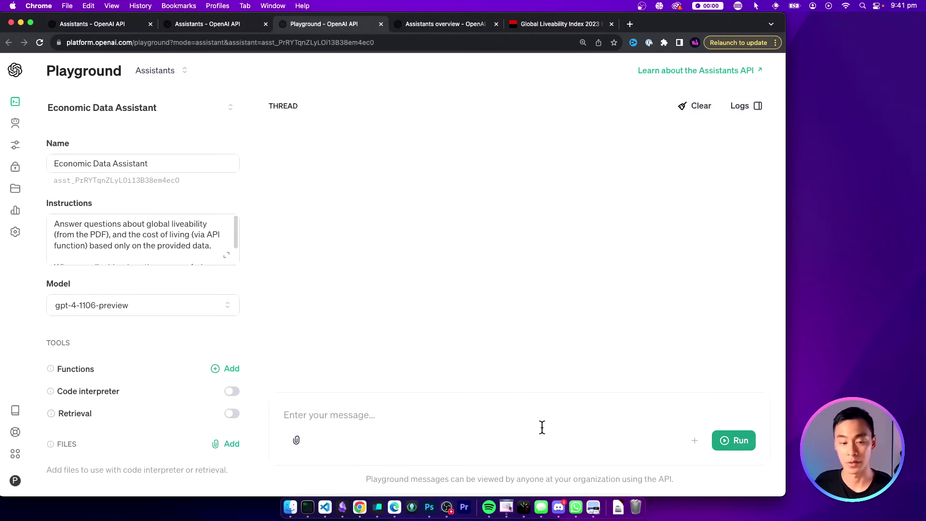
type("What is the most liveable city in the world in 2023?")
key("Return")
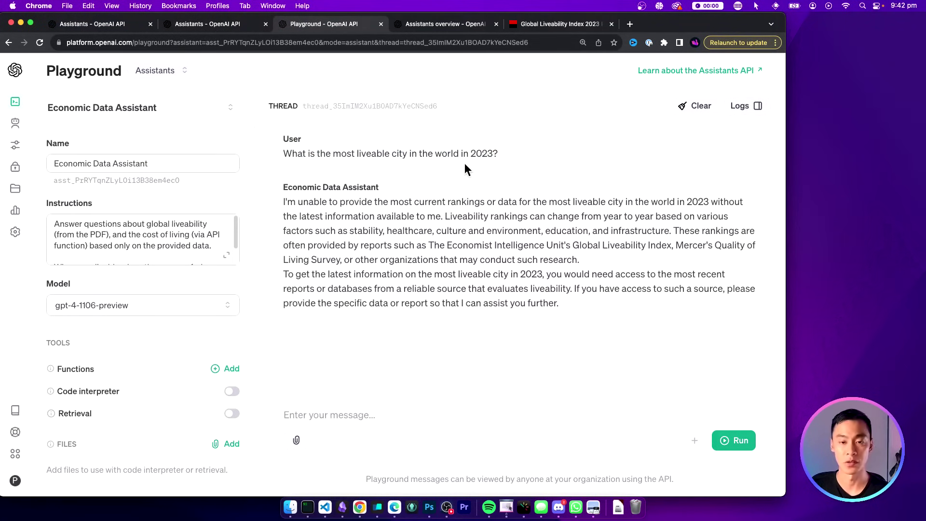
left_click_drag(561, 304, 275, 101)
left_click(536, 312)
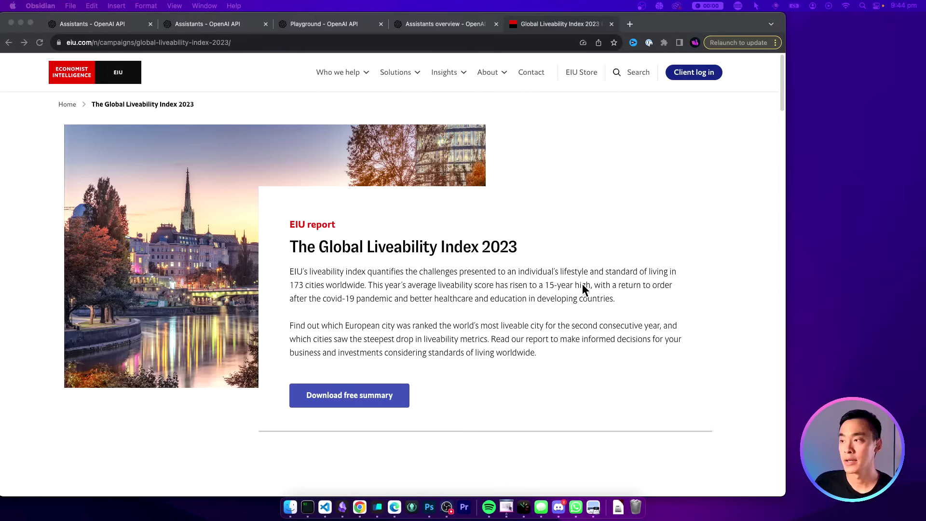
Focus the browser window showing the EIU Global Liveability Index 2023 report.
left_click(530, 280)
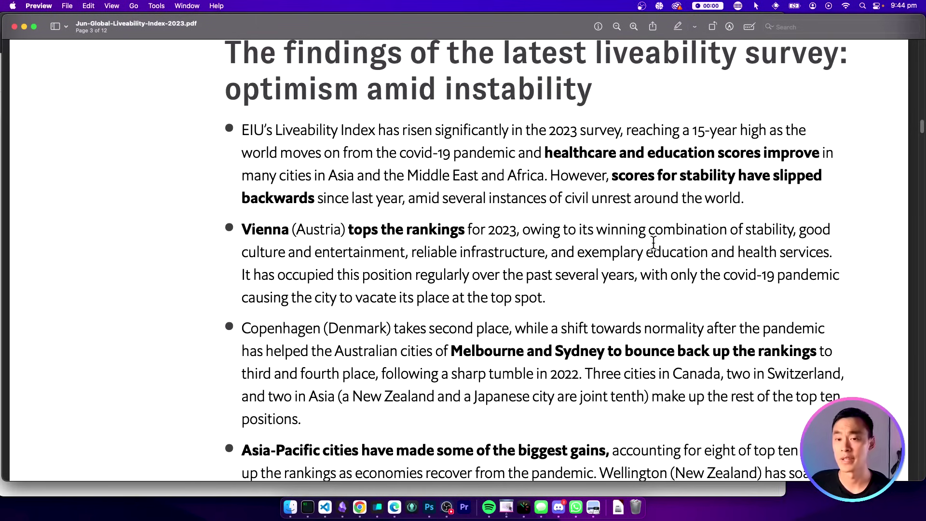
scroll(654, 245, "down", 1)
scroll(653, 240, "down", 4)
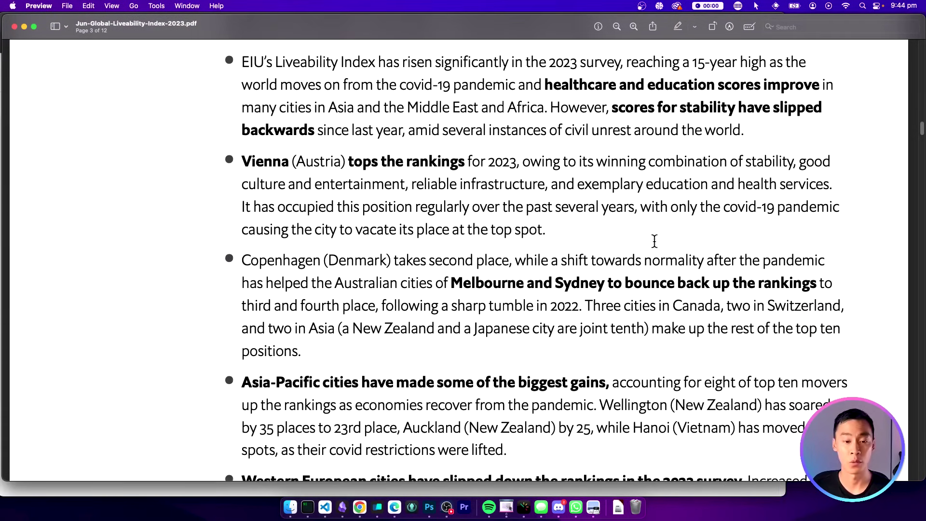
scroll(654, 241, "down", 4)
scroll(653, 241, "down", 3)
scroll(653, 242, "down", 3)
scroll(654, 241, "down", 4)
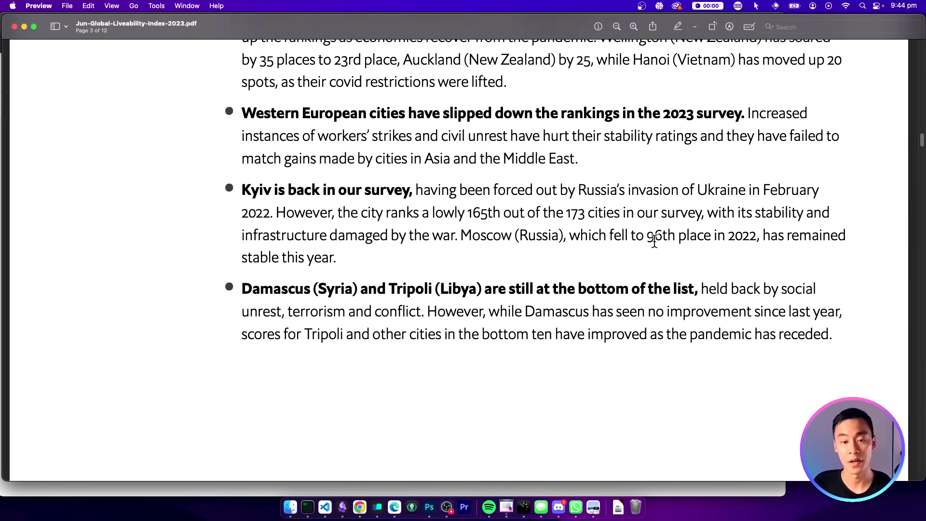
scroll(654, 242, "down", 4)
scroll(655, 244, "down", 3)
scroll(655, 245, "down", 3)
scroll(655, 246, "down", 3)
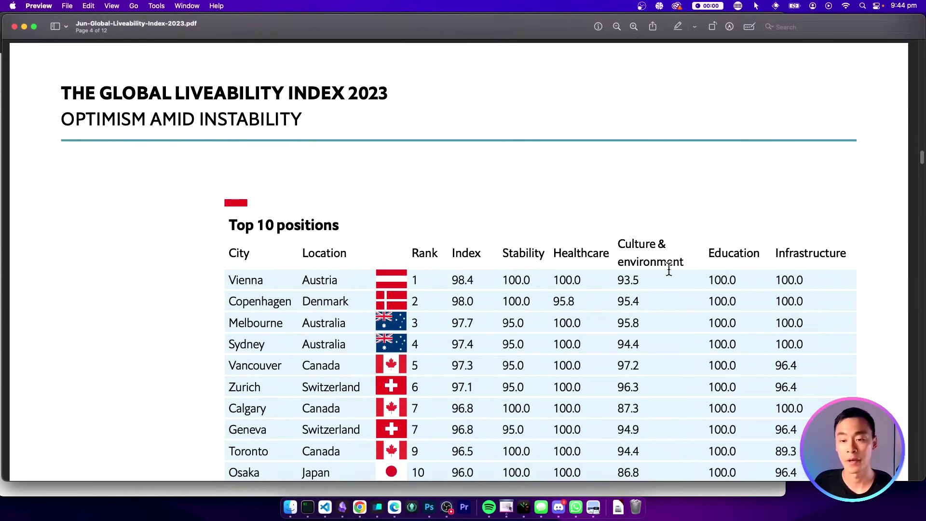
scroll(666, 261, "down", 2)
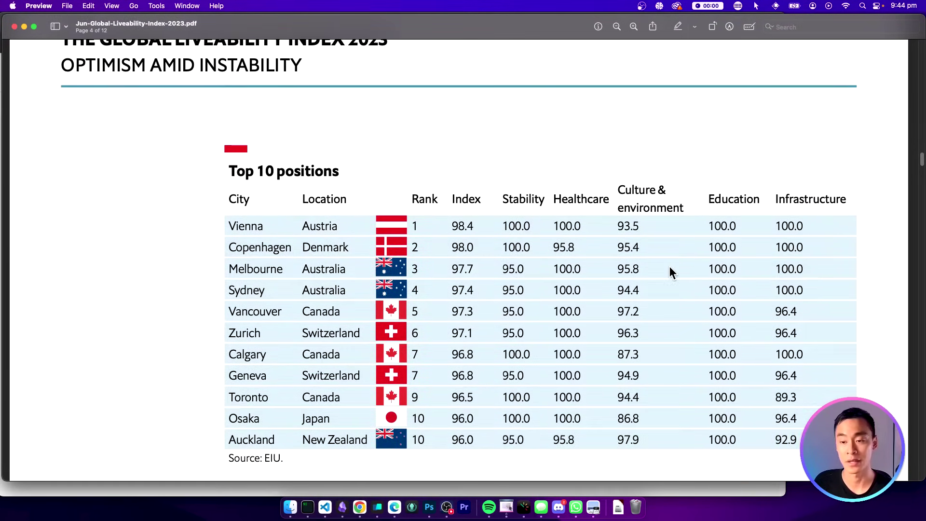
scroll(669, 269, "down", 1)
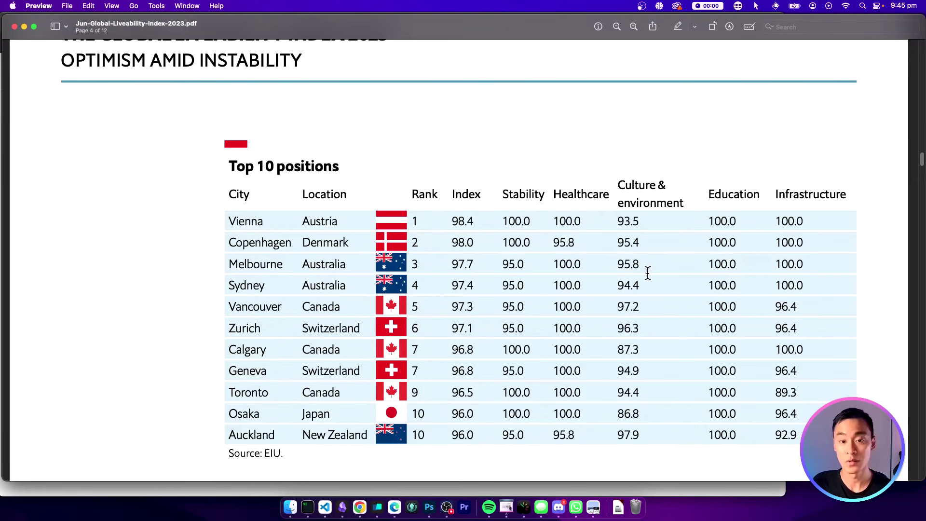
scroll(648, 273, "down", 5)
scroll(580, 279, "down", 6)
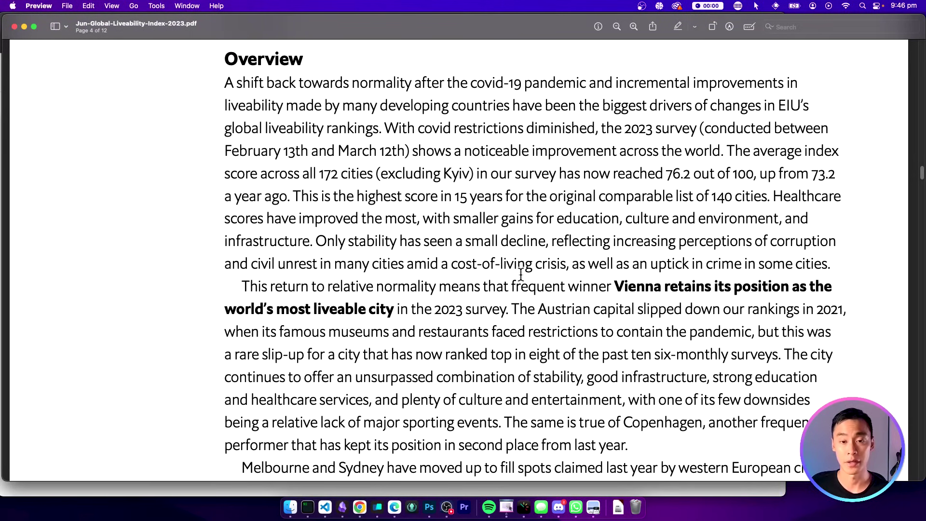
Switch from Preview back to the assistant Playground.
key("super+Tab")
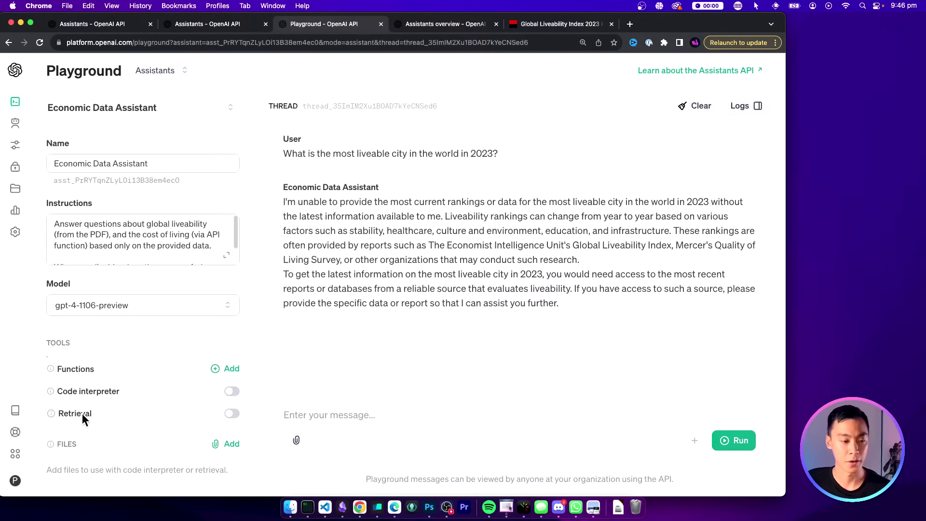
mouse_move(51, 413)
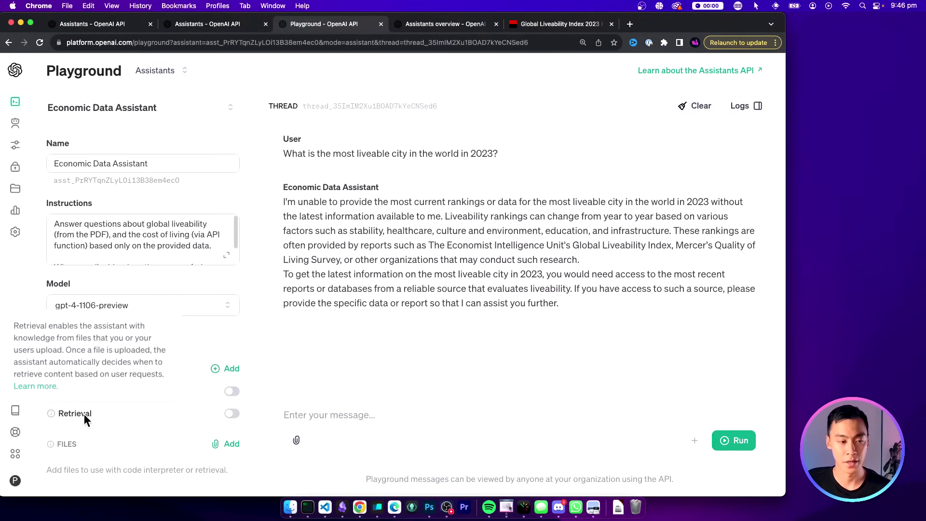
Enable retrieval, attach the Global Liveability Index 2023 PDF, and save the assistant.
left_click(232, 413)
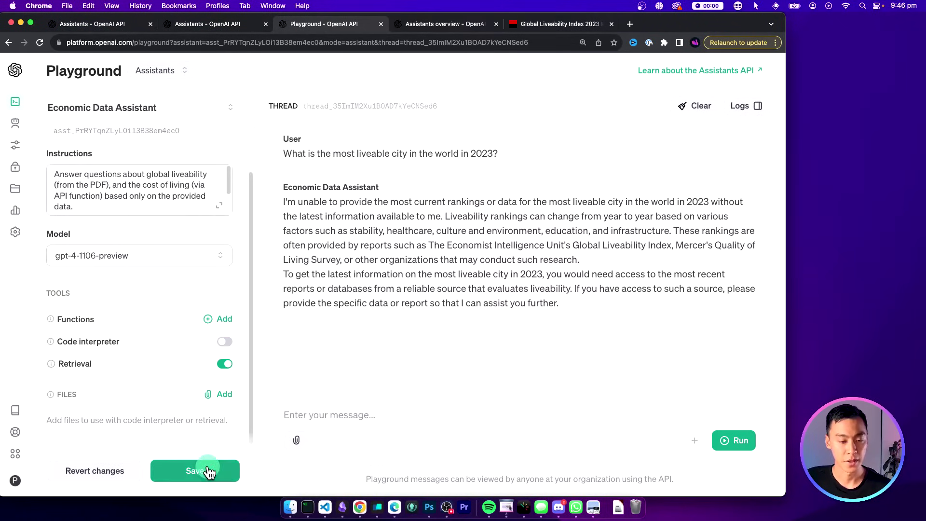
left_click(209, 471)
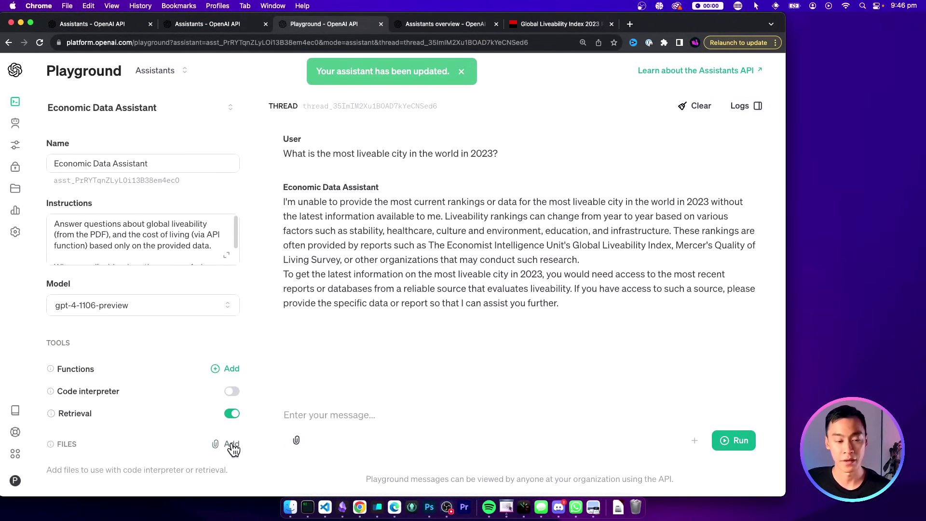
left_click(231, 444)
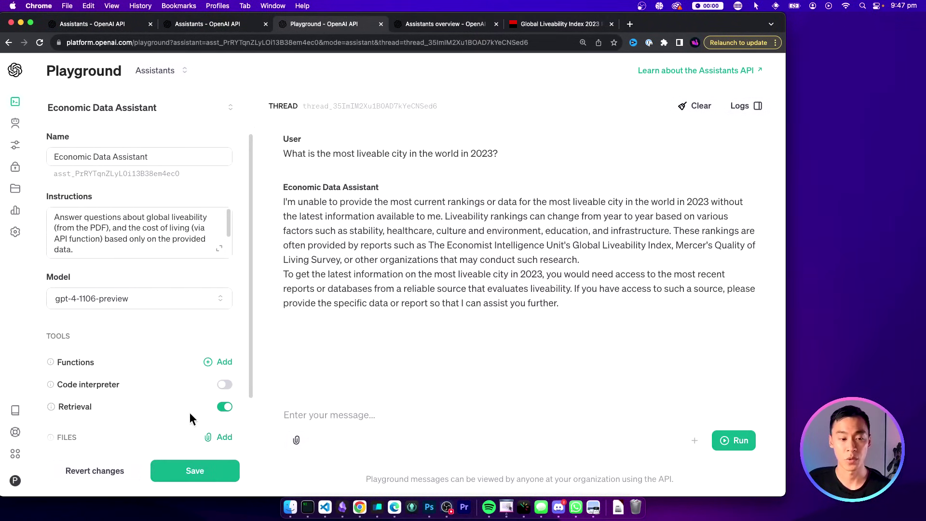
left_click(195, 470)
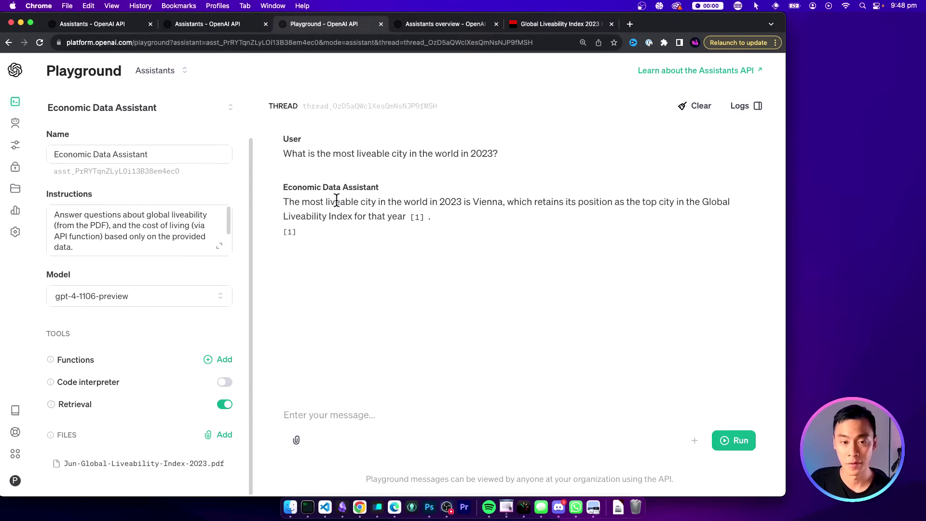
Highlight the assistant's PDF-based answer naming Vienna as most liveable.
left_click_drag(399, 201, 471, 195)
left_click(434, 304)
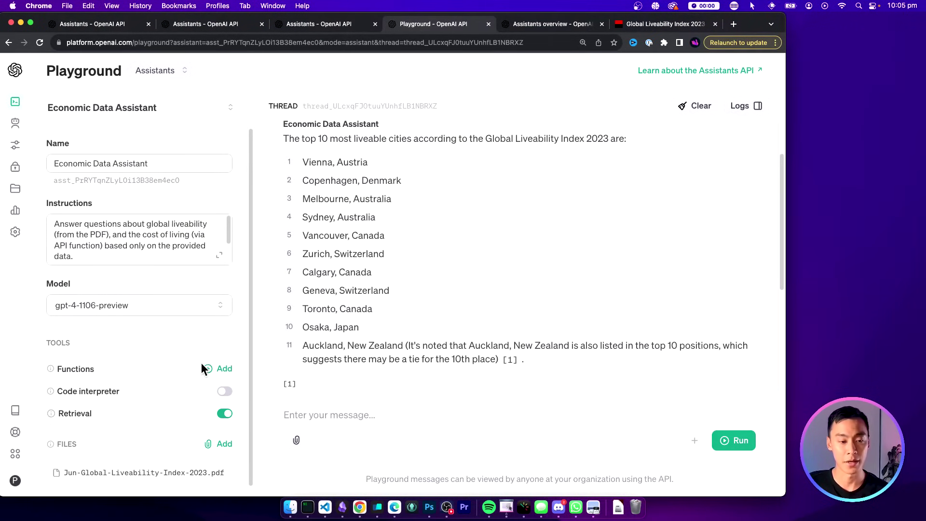
Add a get_cost_of_living function by pasting its JSON schema, then save it.
left_click(222, 368)
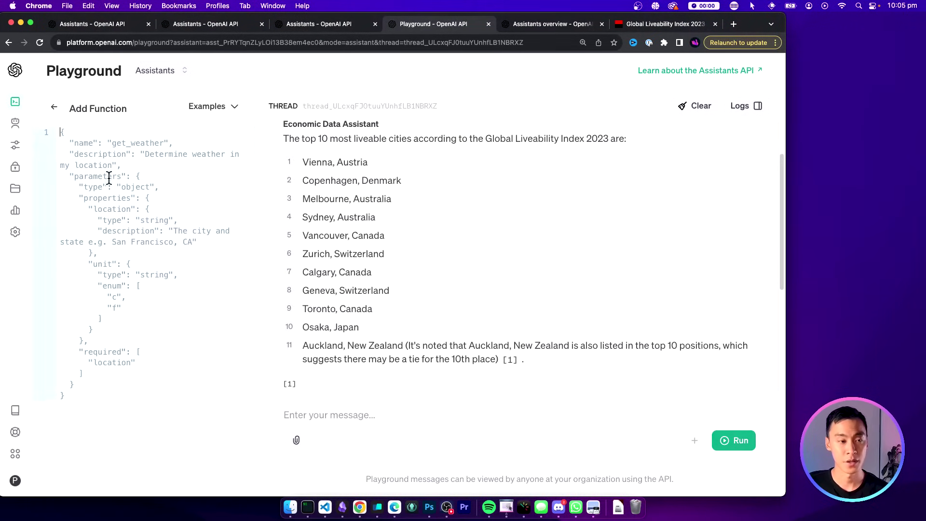
left_click(212, 106)
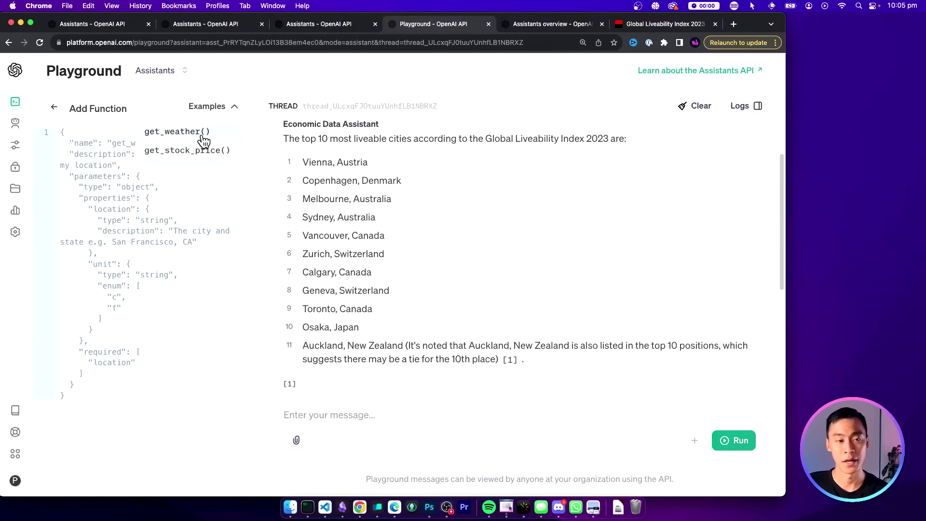
left_click(156, 211)
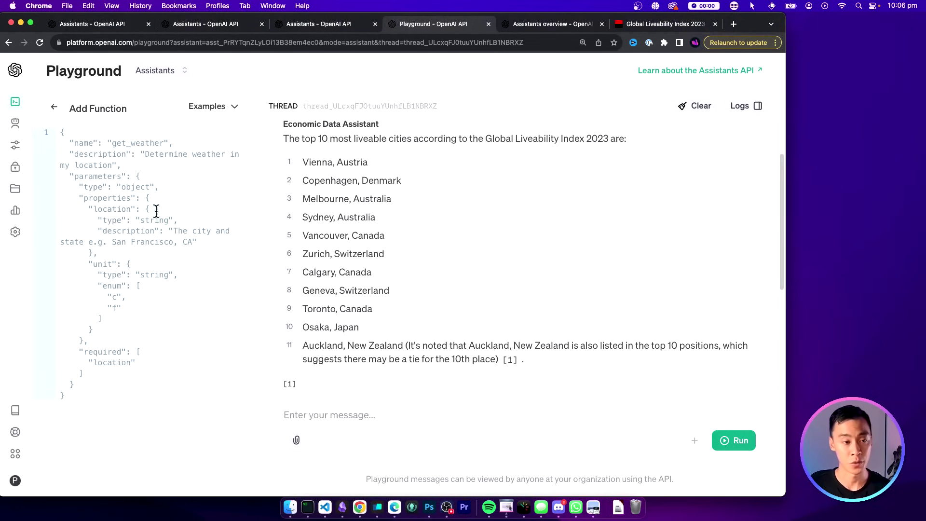
type("{   \"name\": \"get_cost_of_living\",   \"description\": \"Determine the yearly cost (USD) of living.\",   \"parameters\": {     \"type\": \"object\",     \"properties\": {       \"location\": {         \"type\": \"string\",         \"description\": \"The name of the city/country.\"       }     },     \"required\": [       \"location\"     ]   } }")
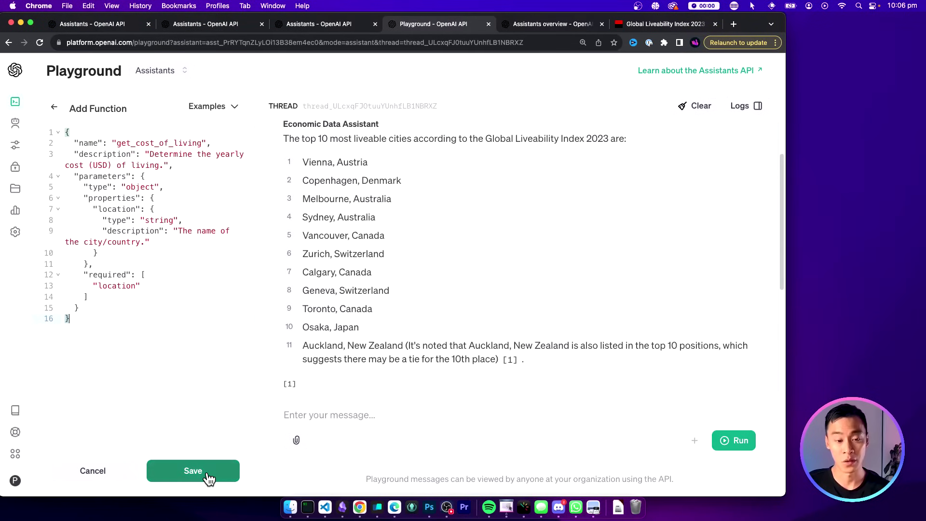
left_click(209, 477)
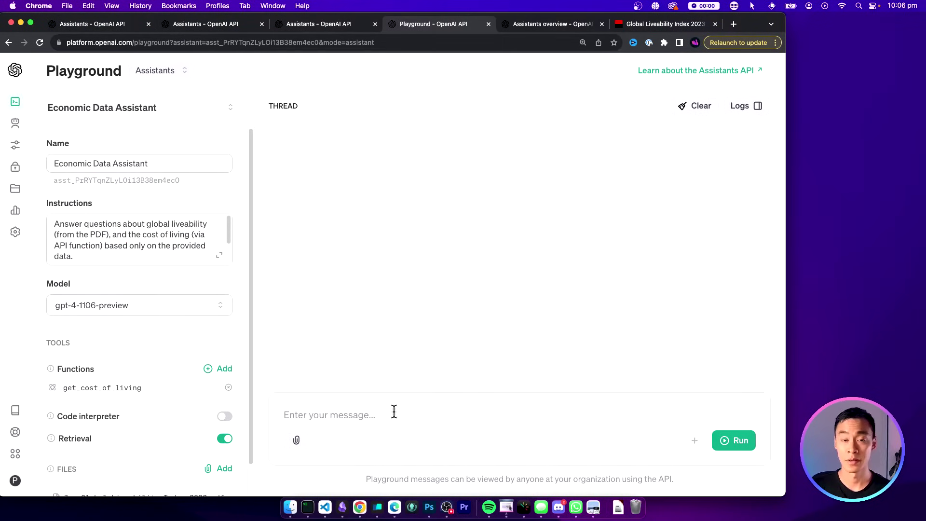
type("Wh")
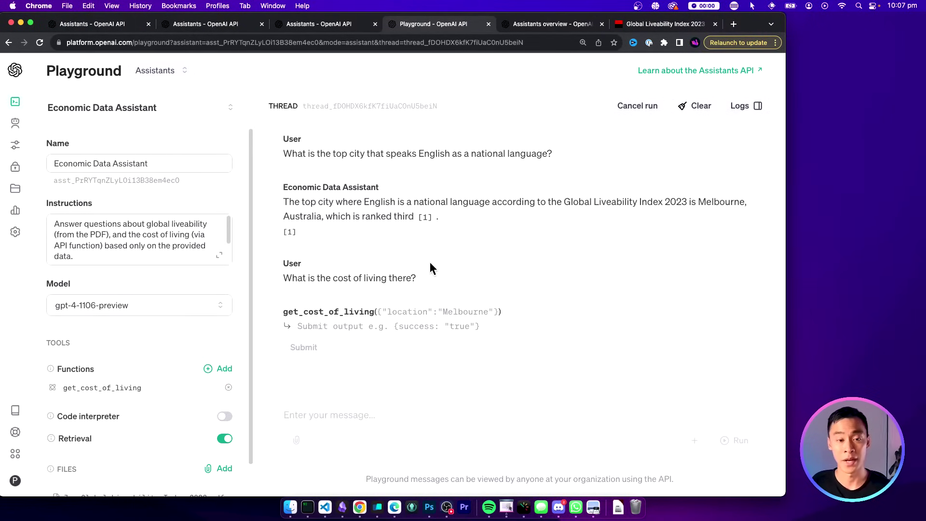
Review the cost-of-living question, the Melbourne location argument and the function definition.
left_click_drag(295, 277, 428, 278)
left_click(456, 278)
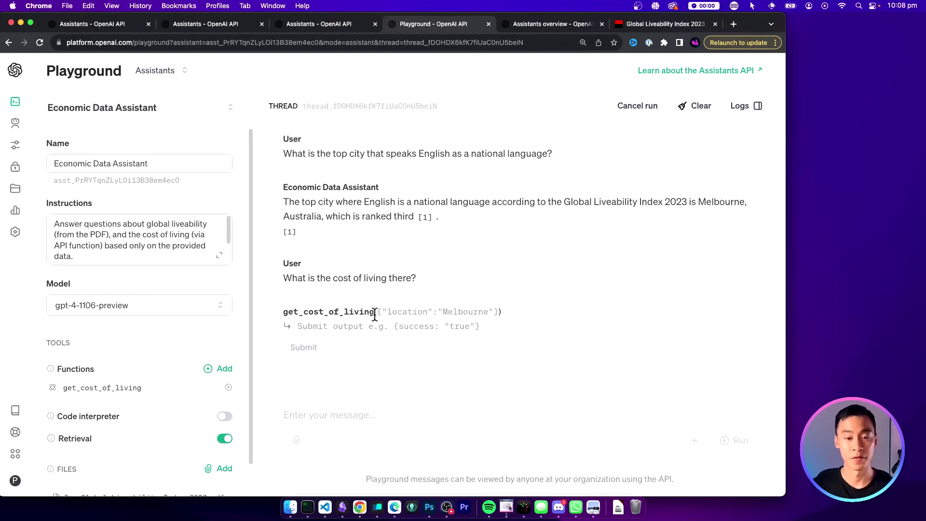
left_click_drag(377, 312, 501, 313)
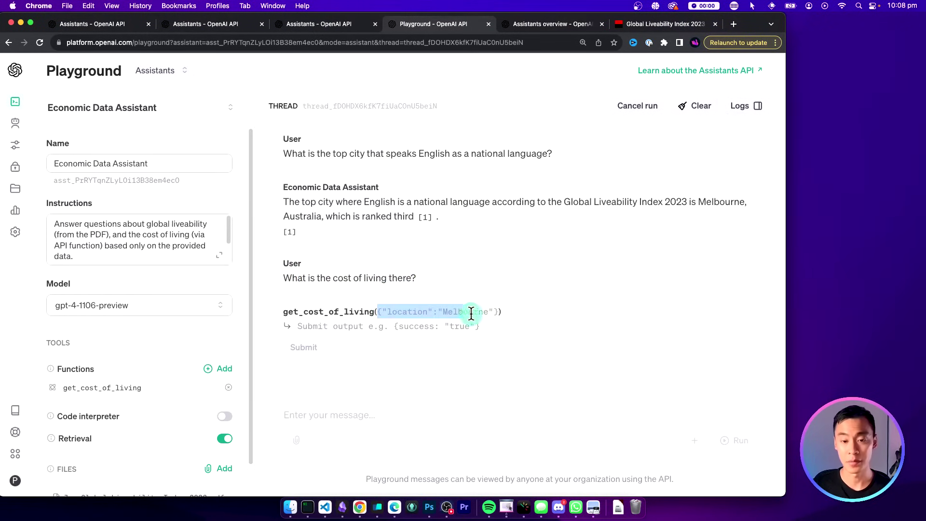
left_click(499, 313)
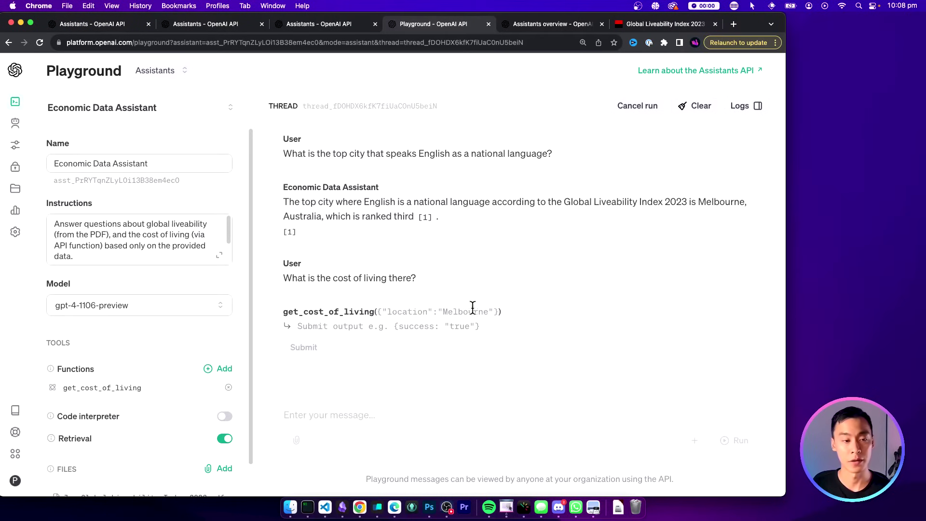
left_click(103, 388)
left_click(500, 312)
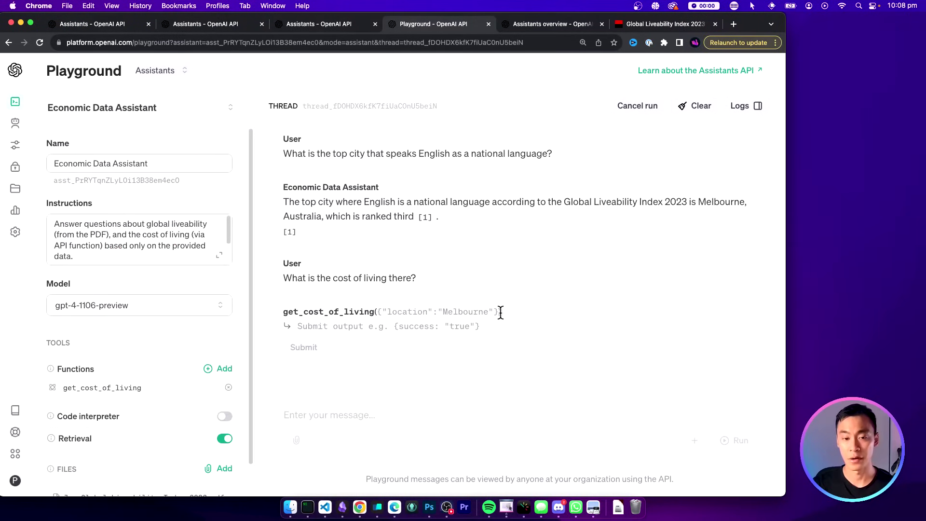
Submit {cost: 30000} as the function output and review the $30,000 answer.
left_click(311, 325)
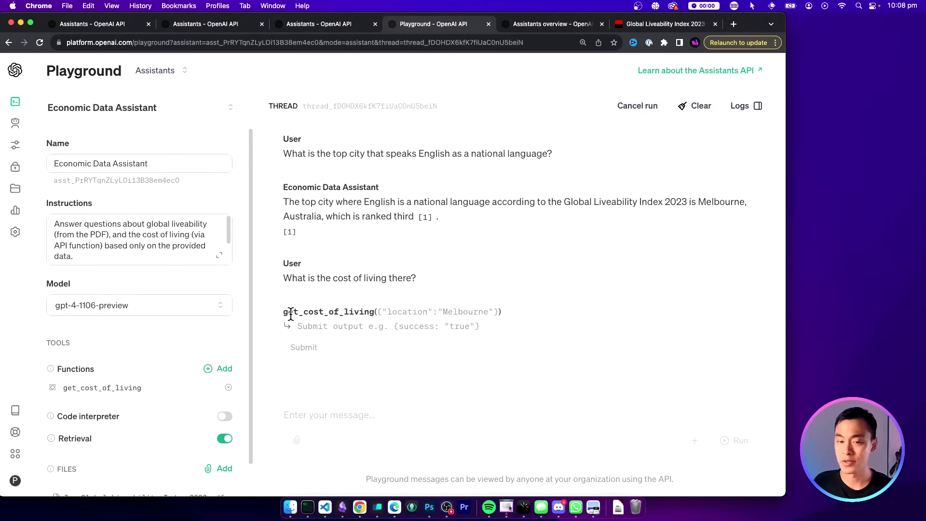
type("{cost: 30000}")
key("Return")
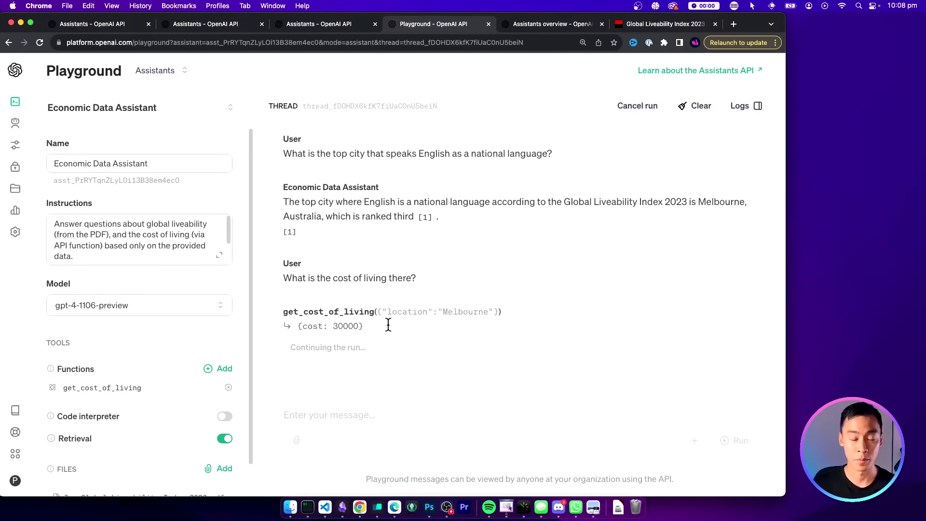
triple_click(358, 325)
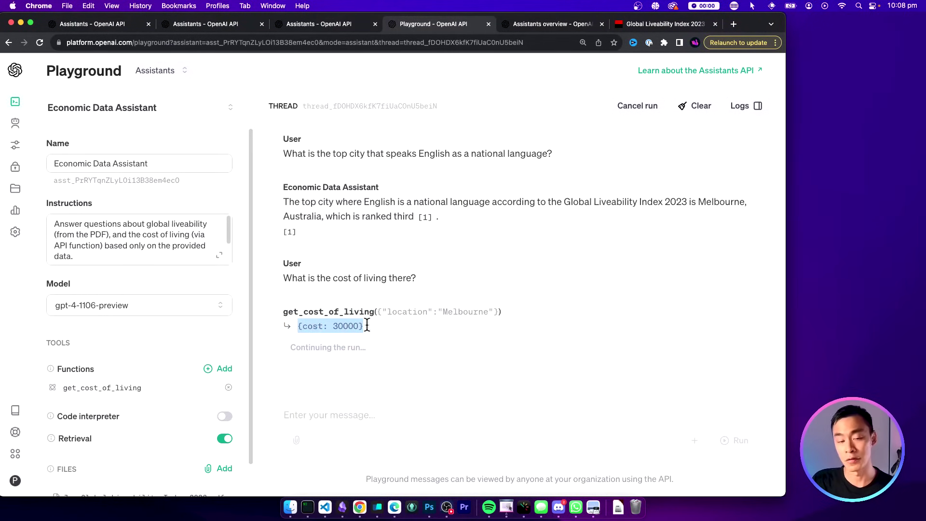
left_click_drag(367, 325, 294, 330)
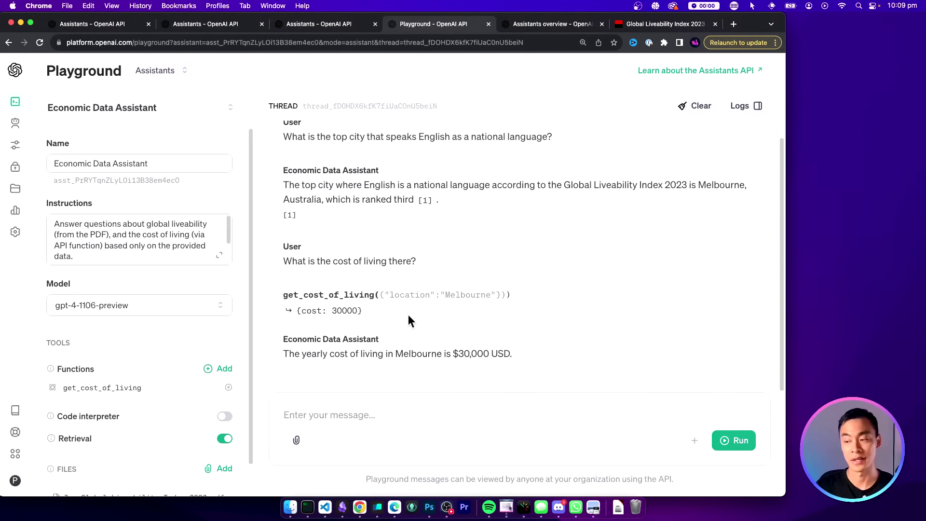
left_click_drag(379, 295, 505, 295)
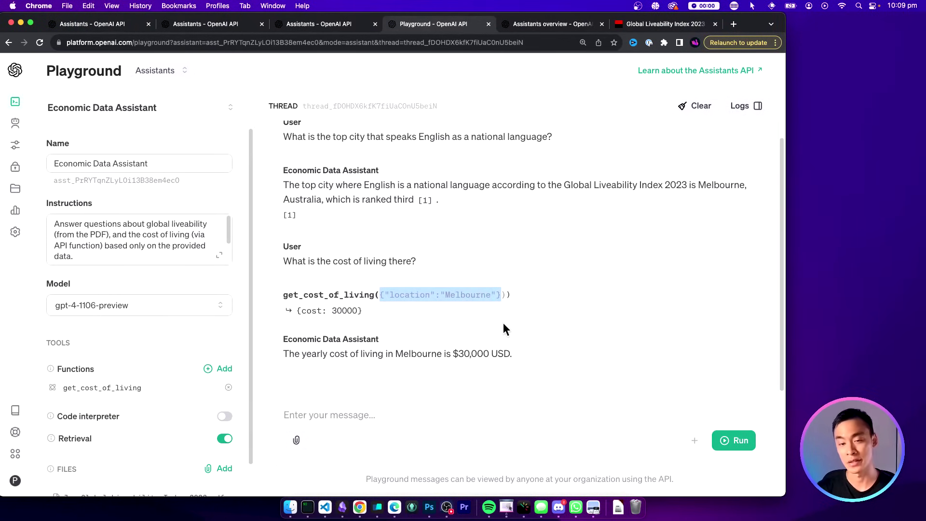
left_click_drag(296, 311, 362, 310)
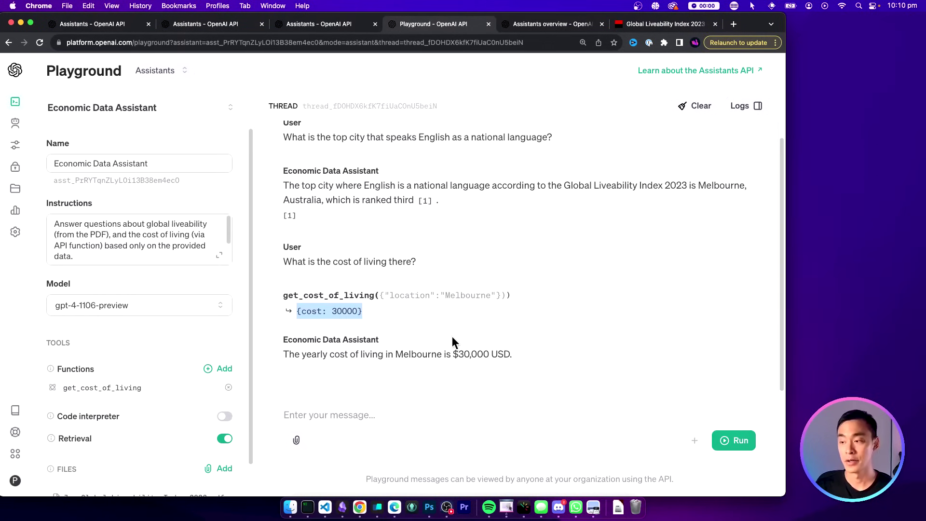
triple_click(528, 357)
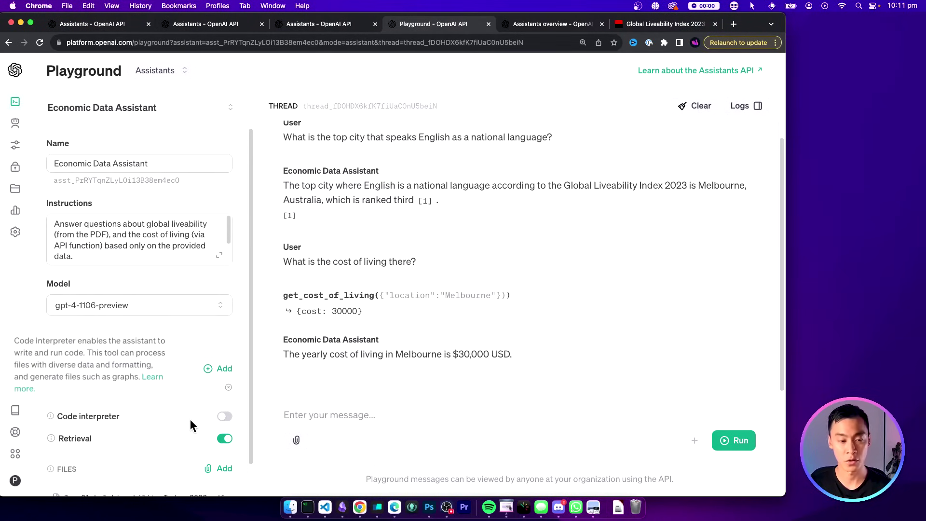
Enable the code interpreter and compare the top-5 heatmap against the liveability PDF.
left_click(225, 417)
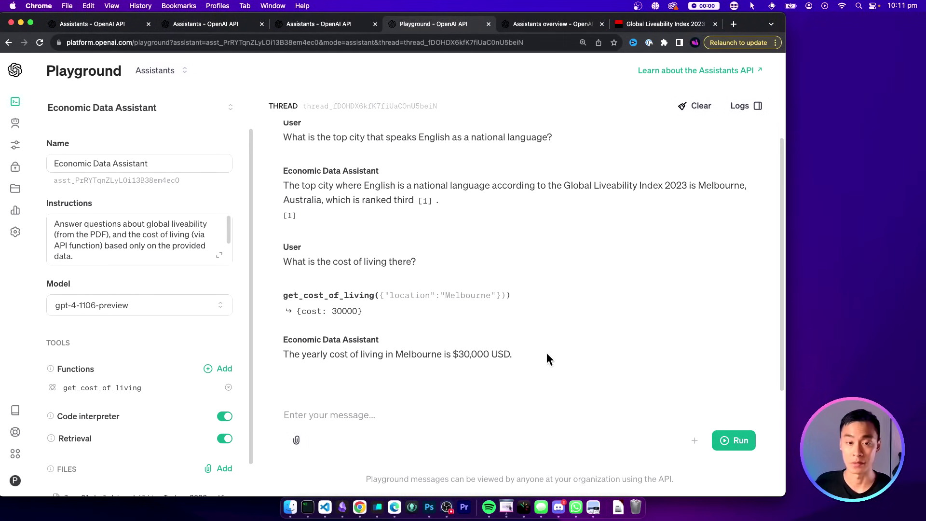
left_click(384, 411)
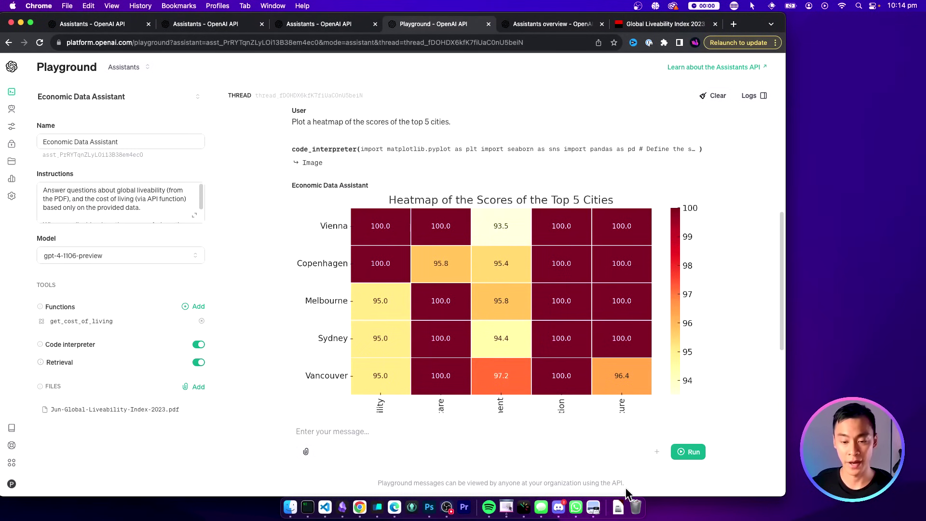
left_click(618, 507)
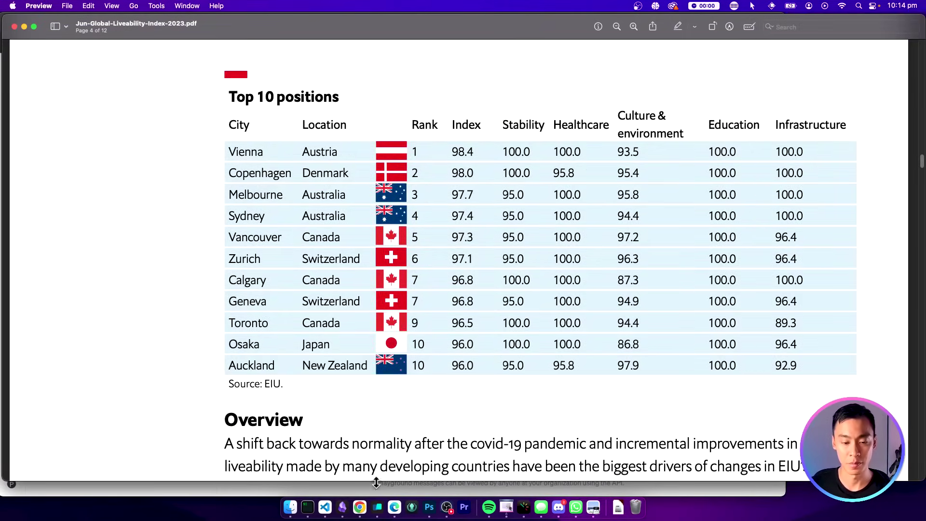
left_click(360, 507)
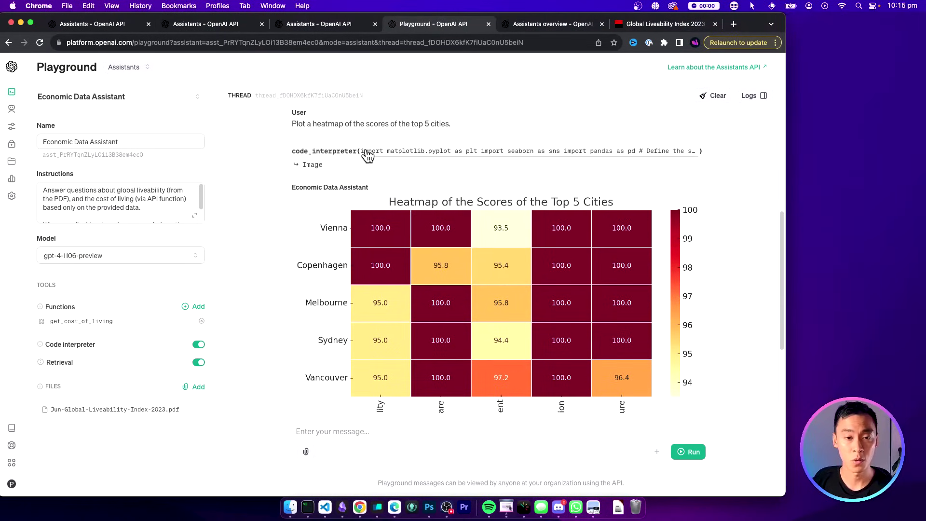
Expand the code_interpreter entry to reveal the heatmap code.
left_click(396, 154)
scroll(396, 173, "down", 1)
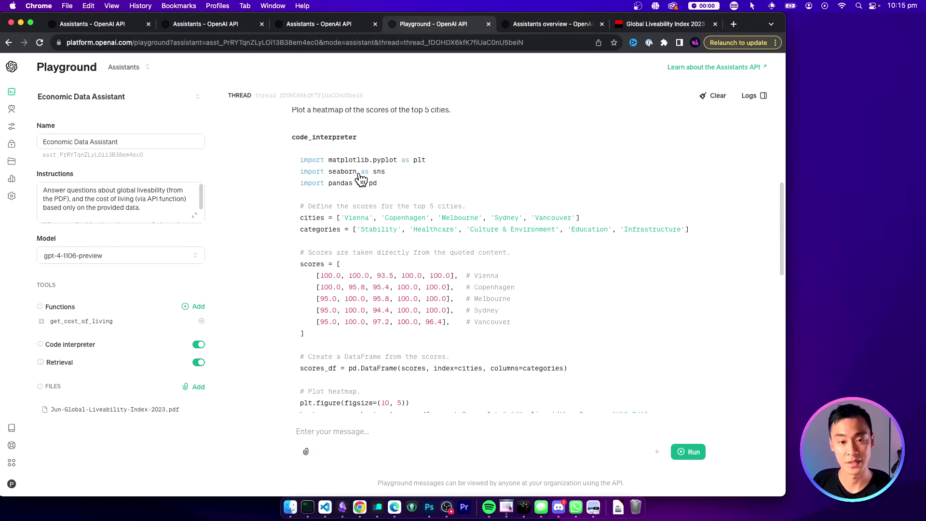
scroll(361, 189, "down", 3)
scroll(390, 217, "down", 3)
scroll(434, 254, "down", 2)
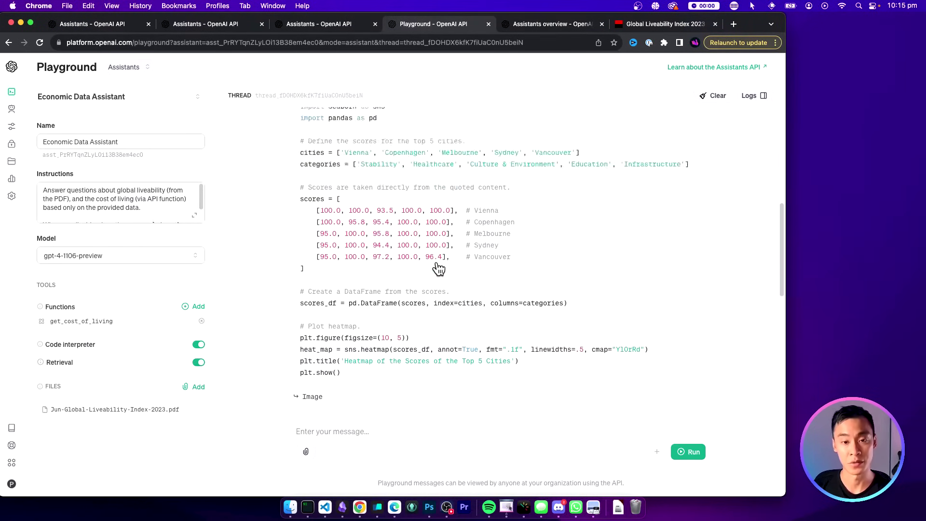
scroll(439, 269, "up", 4)
scroll(405, 226, "down", 2)
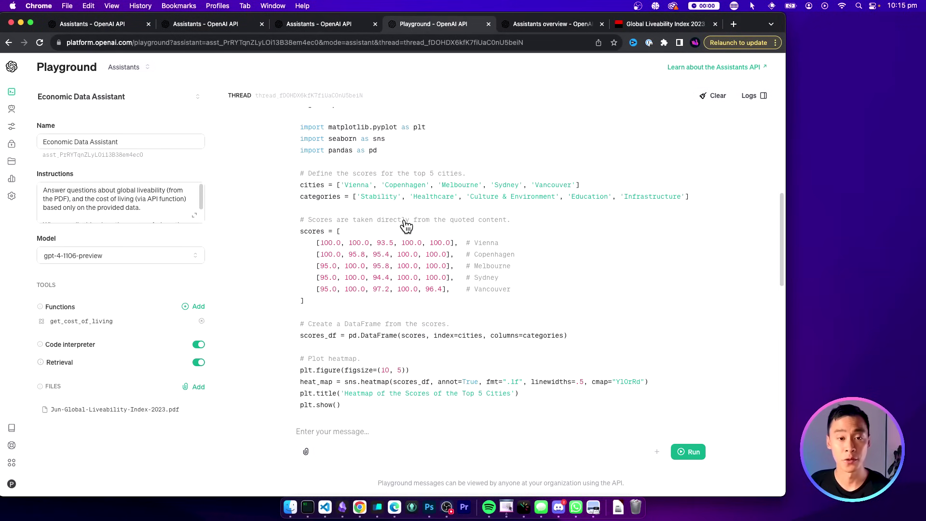
scroll(406, 225, "down", 1)
scroll(415, 224, "down", 1)
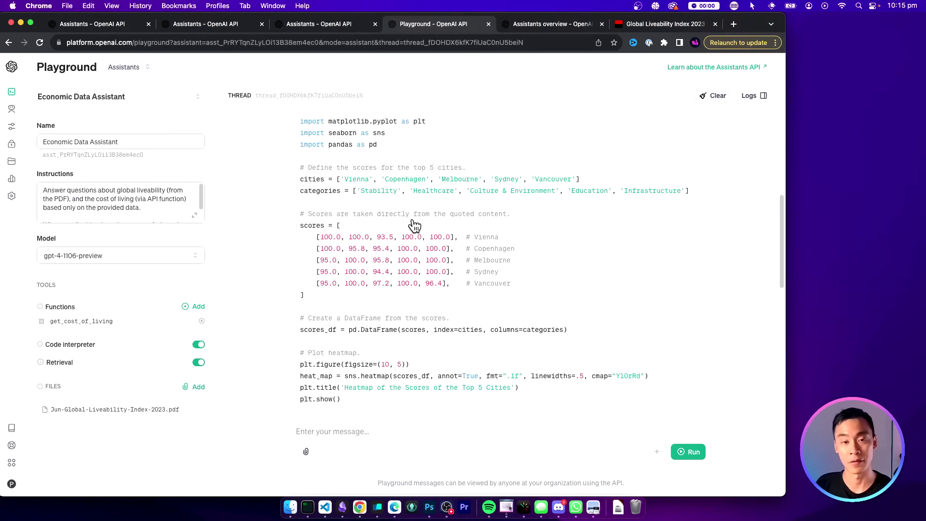
scroll(414, 225, "down", 5)
scroll(414, 224, "down", 5)
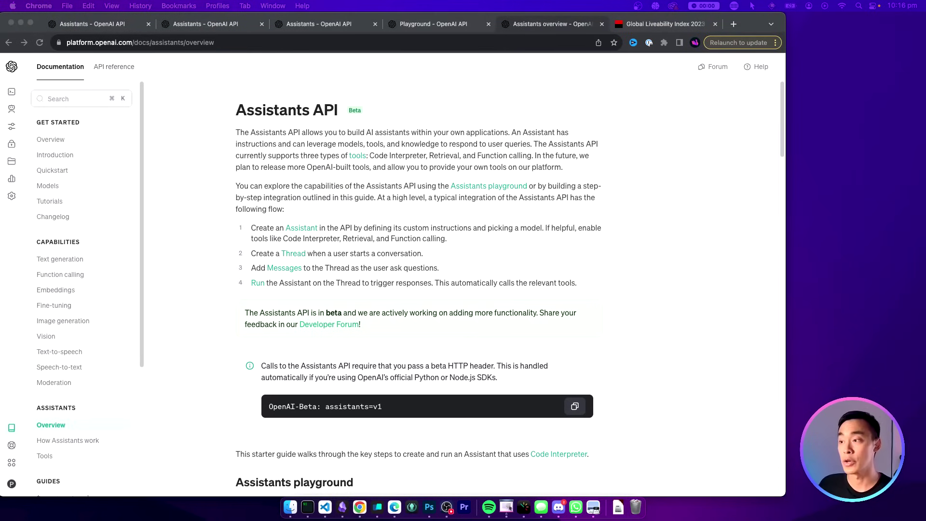
left_click(608, 246)
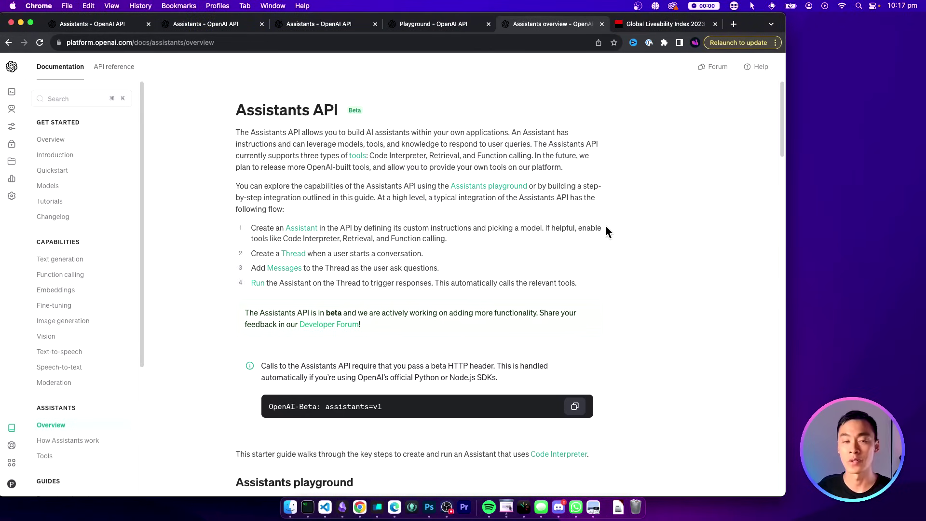
scroll(668, 242, "down", 5)
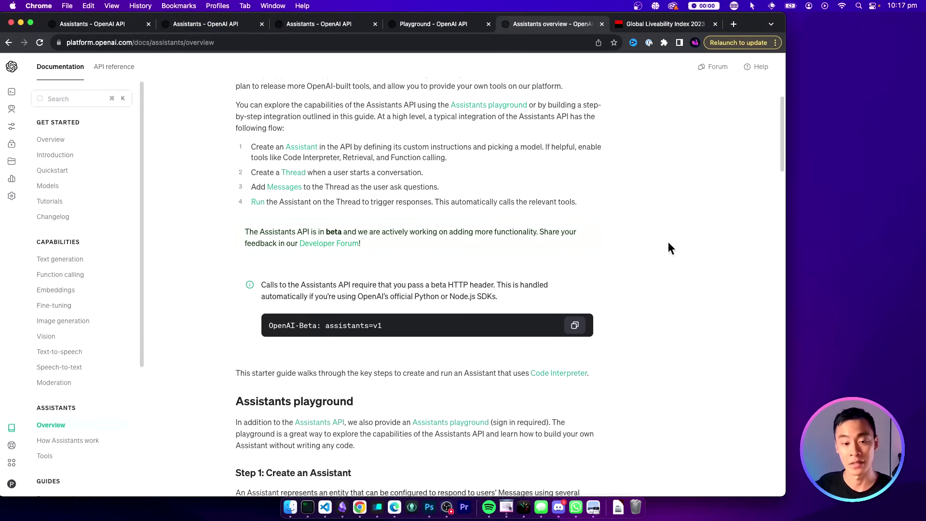
scroll(668, 242, "down", 5)
scroll(667, 242, "down", 5)
scroll(668, 242, "down", 3)
scroll(668, 242, "down", 5)
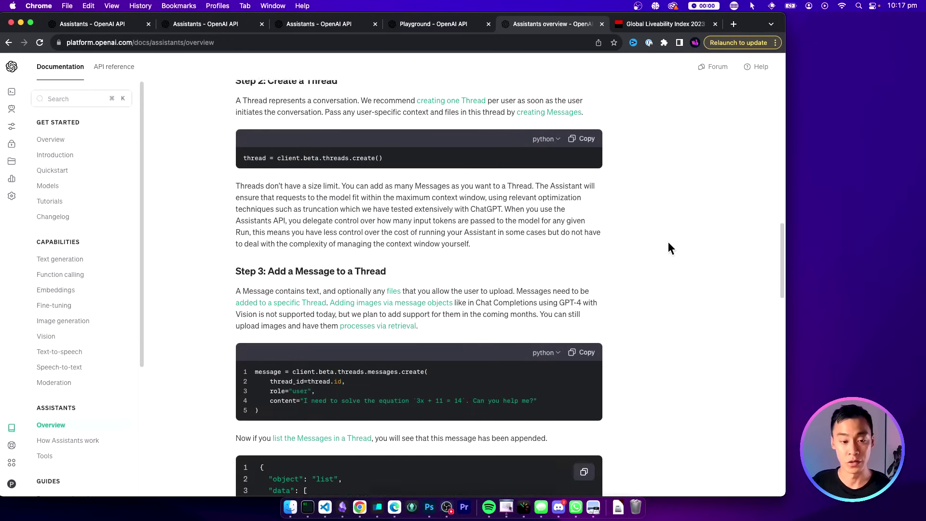
scroll(668, 242, "down", 5)
scroll(668, 242, "down", 3)
scroll(668, 241, "down", 5)
scroll(669, 242, "down", 4)
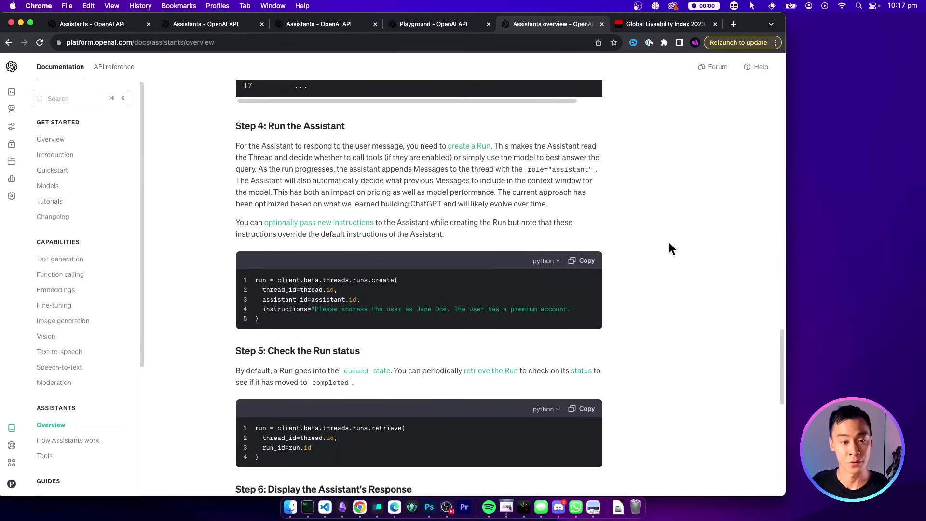
scroll(669, 248, "down", 5)
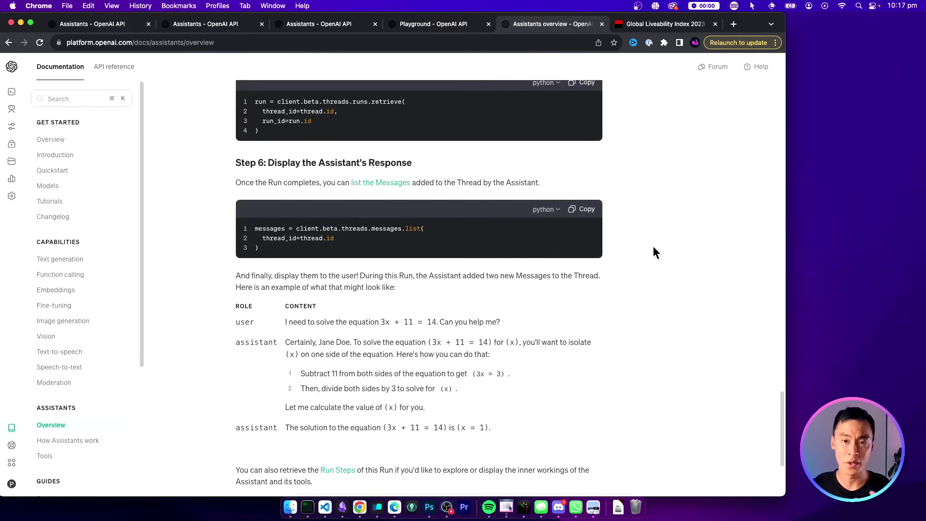
scroll(654, 246, "down", 1)
scroll(654, 246, "up", 5)
scroll(656, 245, "up", 8)
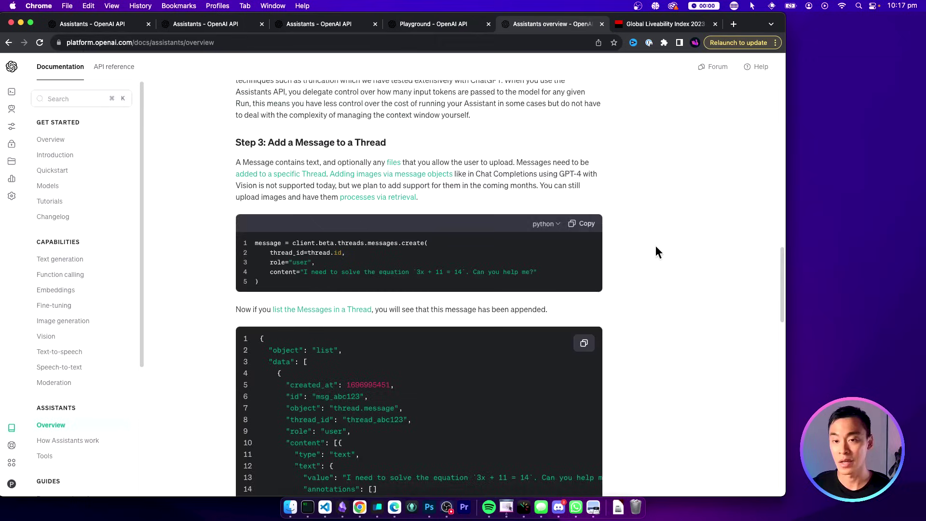
scroll(656, 245, "up", 6)
scroll(656, 246, "up", 5)
scroll(657, 245, "up", 3)
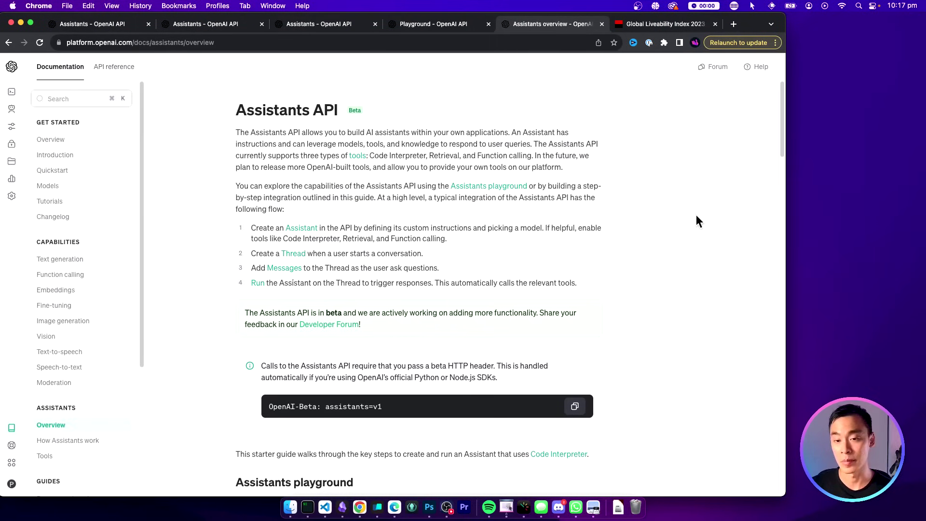
key("ctrl+shift+Tab")
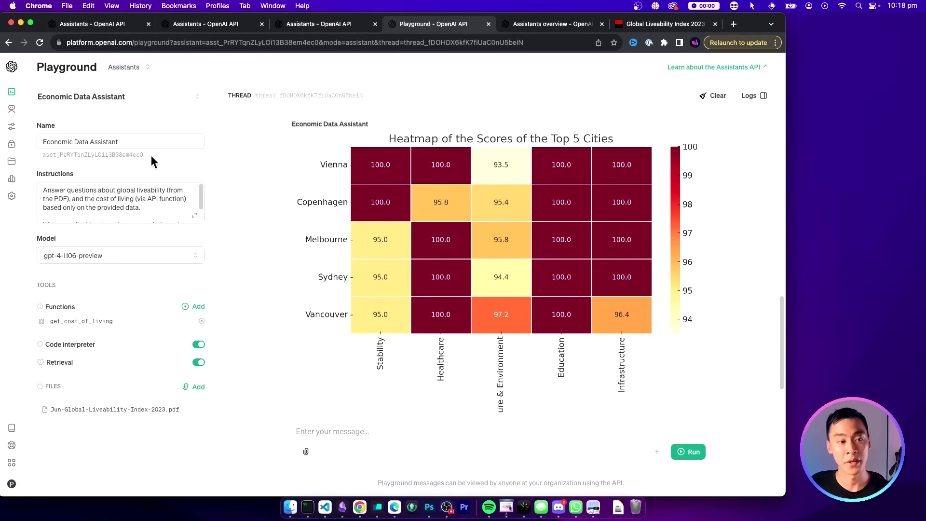
Select the Economic Data Assistant's ID under its Name field in the Playground.
mouse_move(151, 156)
left_mouse_down()
mouse_move(43, 155)
mouse_move(145, 154)
left_mouse_up()
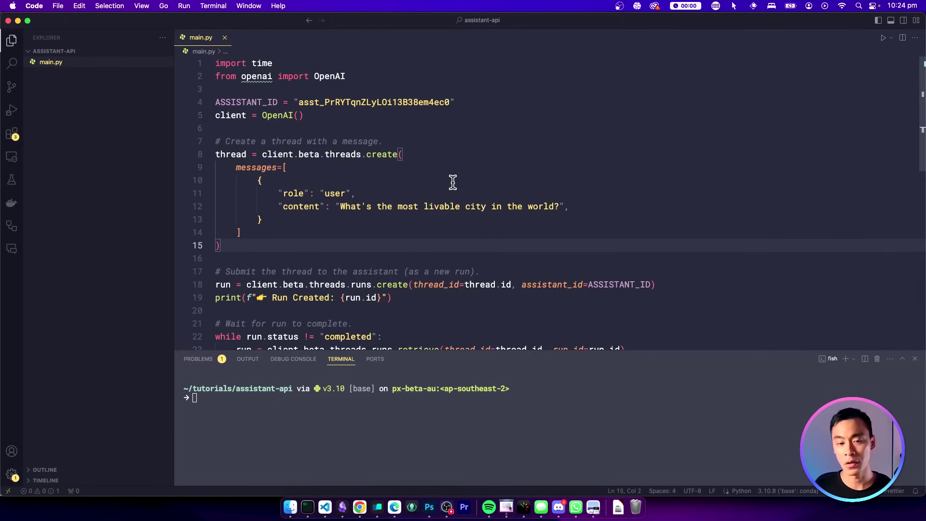
scroll(449, 180, "down", 3)
scroll(449, 181, "down", 3)
scroll(448, 181, "down", 2)
scroll(453, 184, "down", 1)
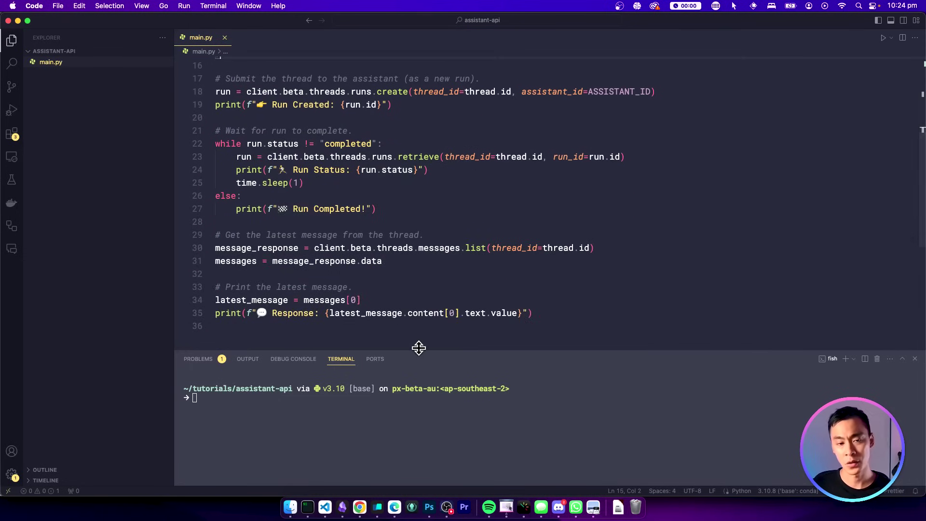
Focus the VS Code terminal to run main.py.
left_click(409, 420)
type("python main.py")
Run main.py and briefly highlight the newly created run ID in the terminal.
key("Return")
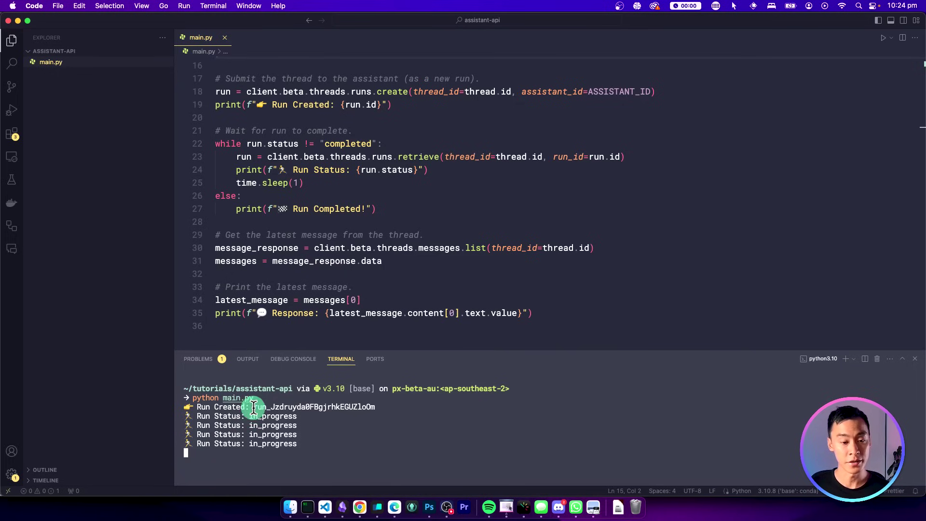
left_click_drag(250, 408, 377, 408)
left_click(316, 427)
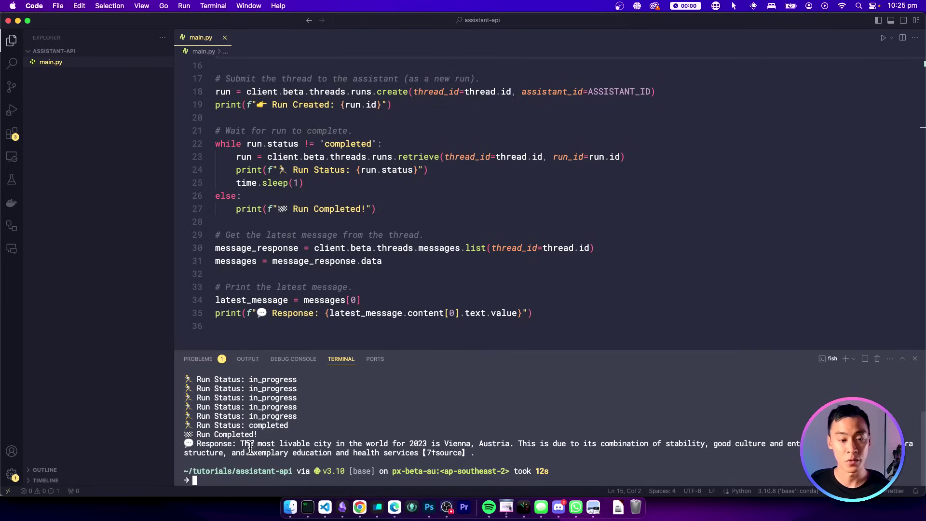
Highlight the printed response naming Vienna as 2023's most livable city, then deselect.
mouse_move(241, 443)
left_mouse_down()
mouse_move(472, 453)
mouse_move(237, 443)
left_mouse_up()
left_click(492, 456)
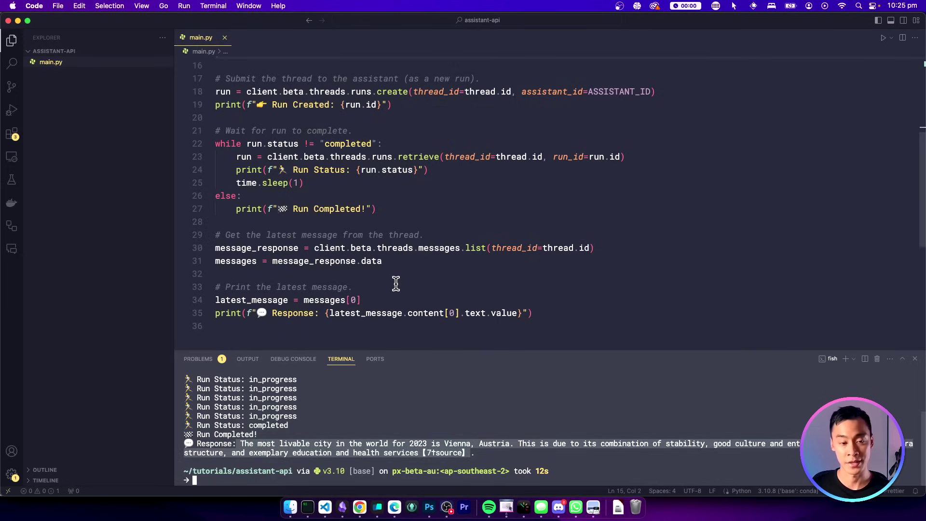
scroll(406, 301, "up", 8)
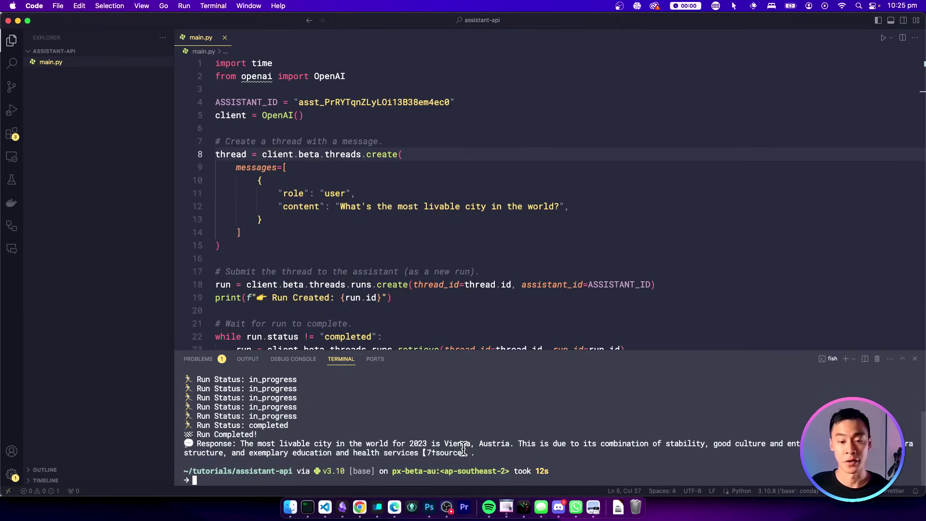
left_click_drag(473, 453, 185, 444)
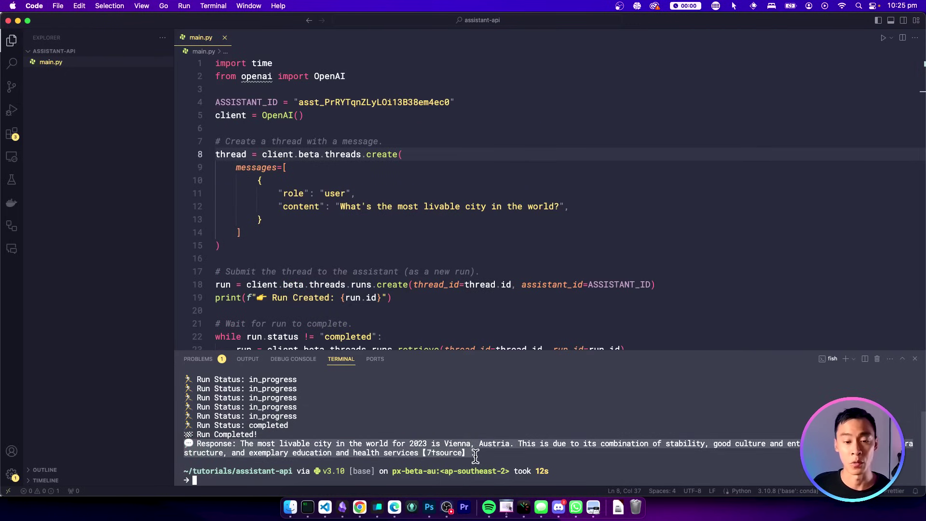
left_click(475, 457)
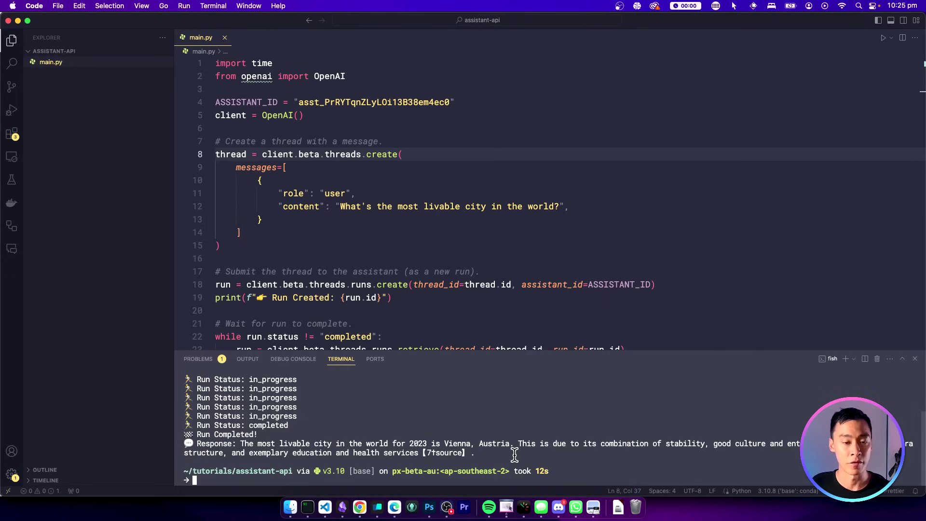